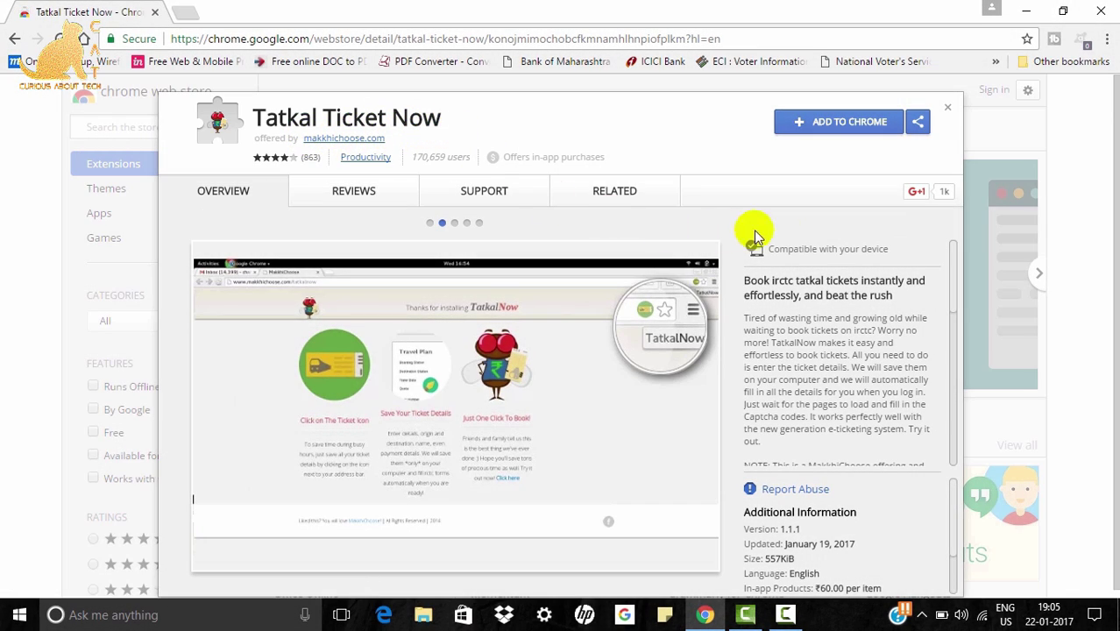
# Add the Tatkal Ticket Now extension to Chrome from its Web Store page and confirm
pyautogui.click(831, 123)
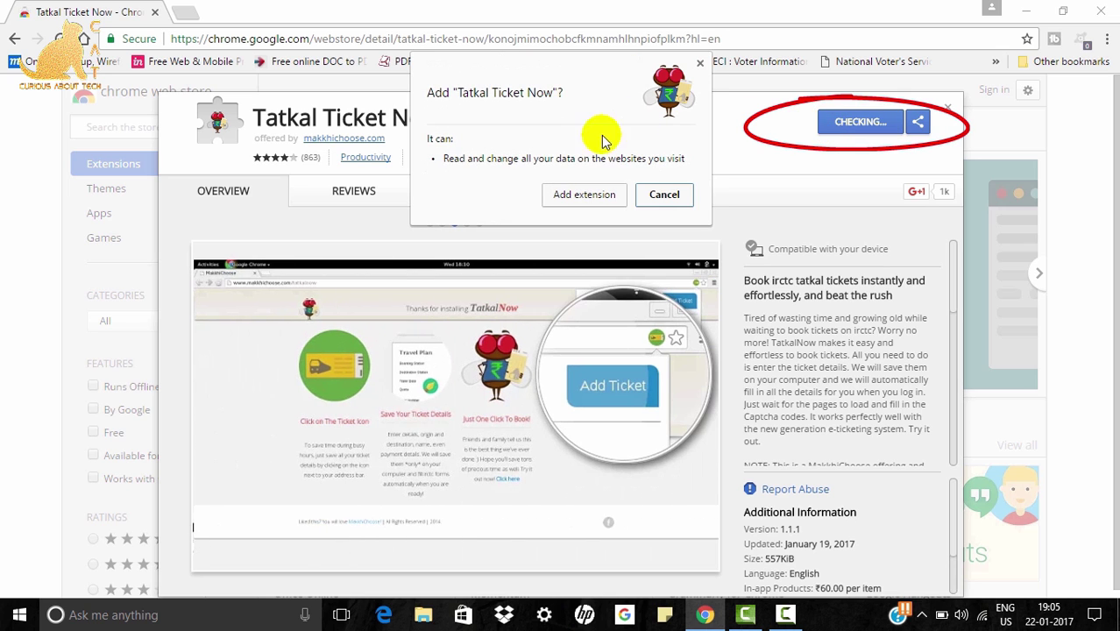
pyautogui.click(561, 196)
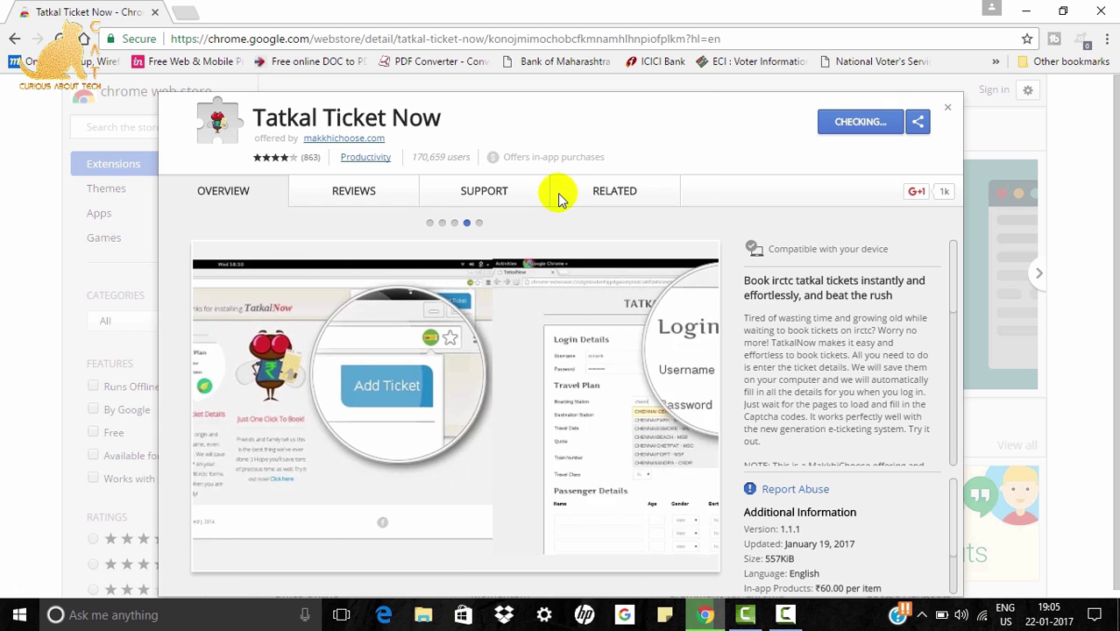
pyautogui.click(566, 193)
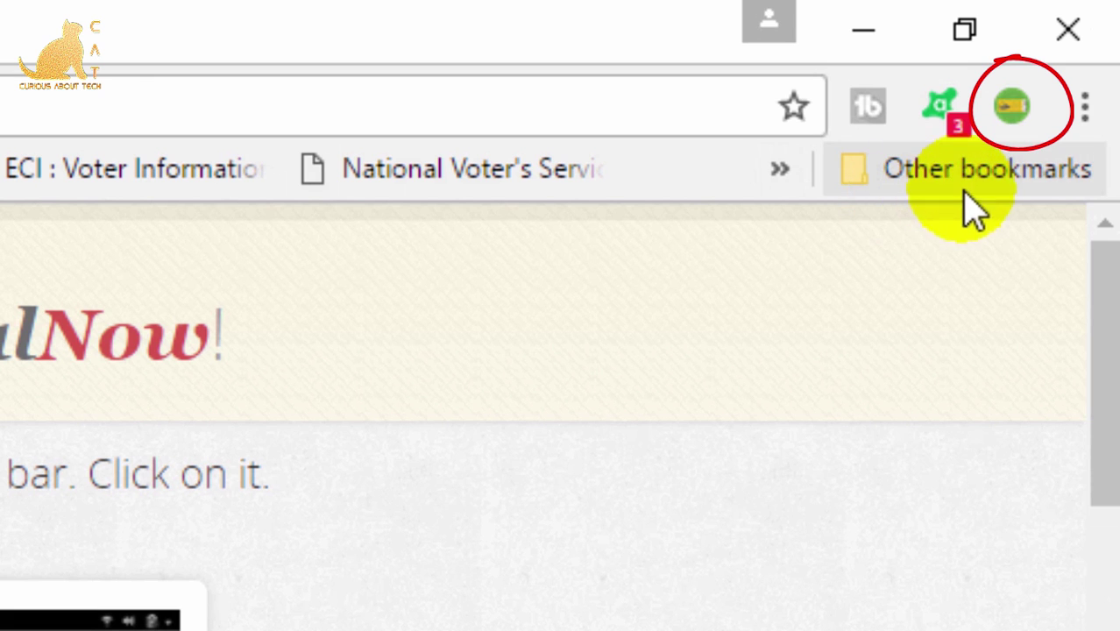
# Start a blank ticket form from the TatkalNow toolbar popup's Add Ticket option
pyautogui.click(1012, 110)
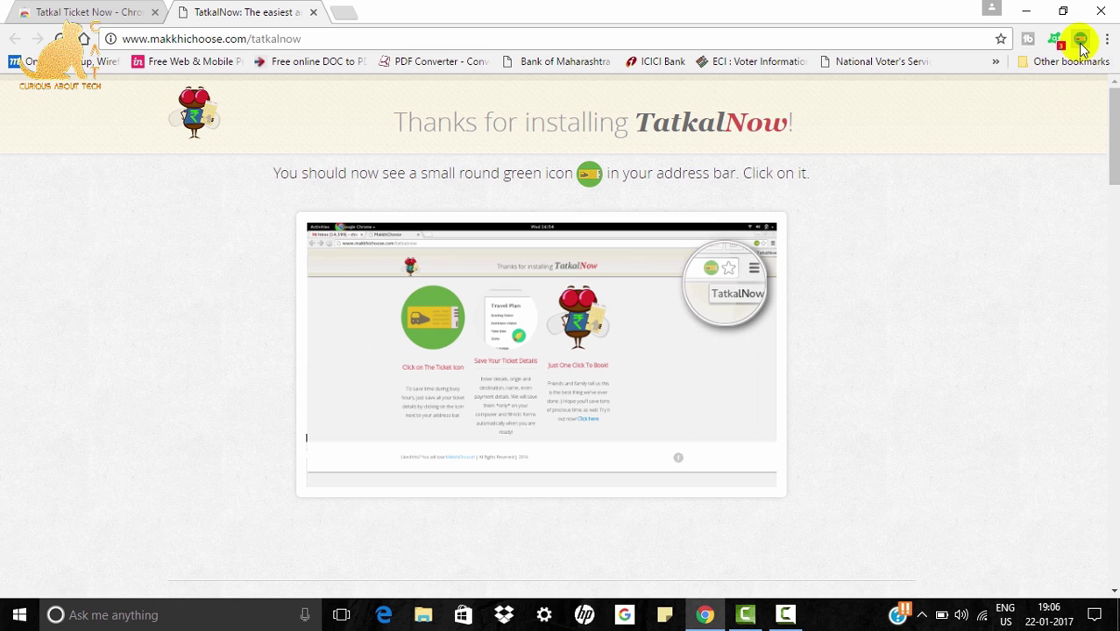
pyautogui.click(1081, 44)
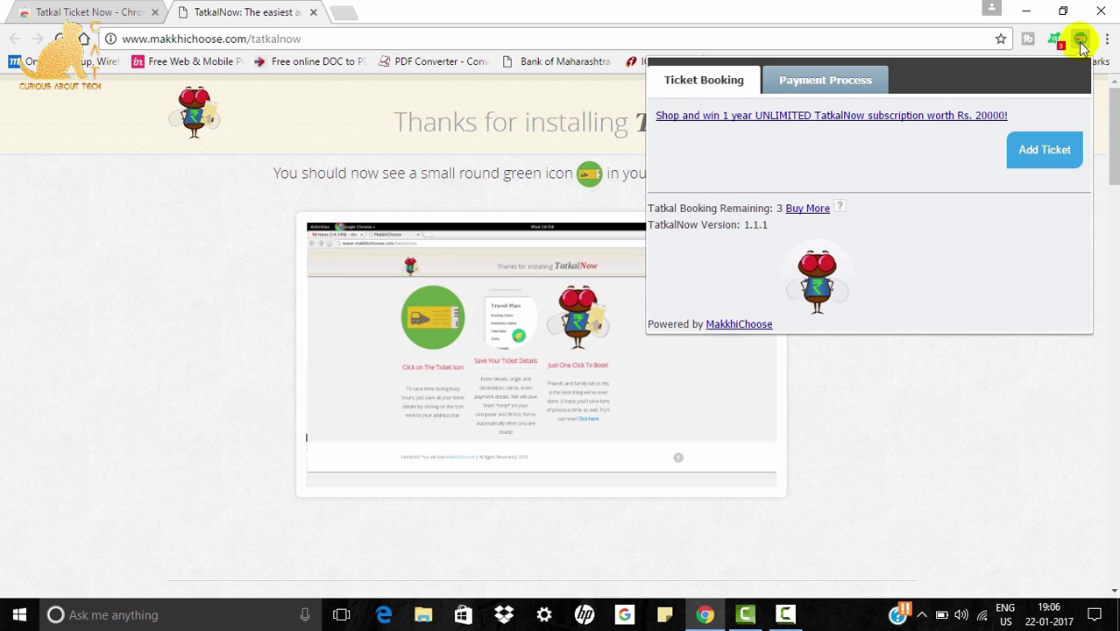
pyautogui.click(1054, 154)
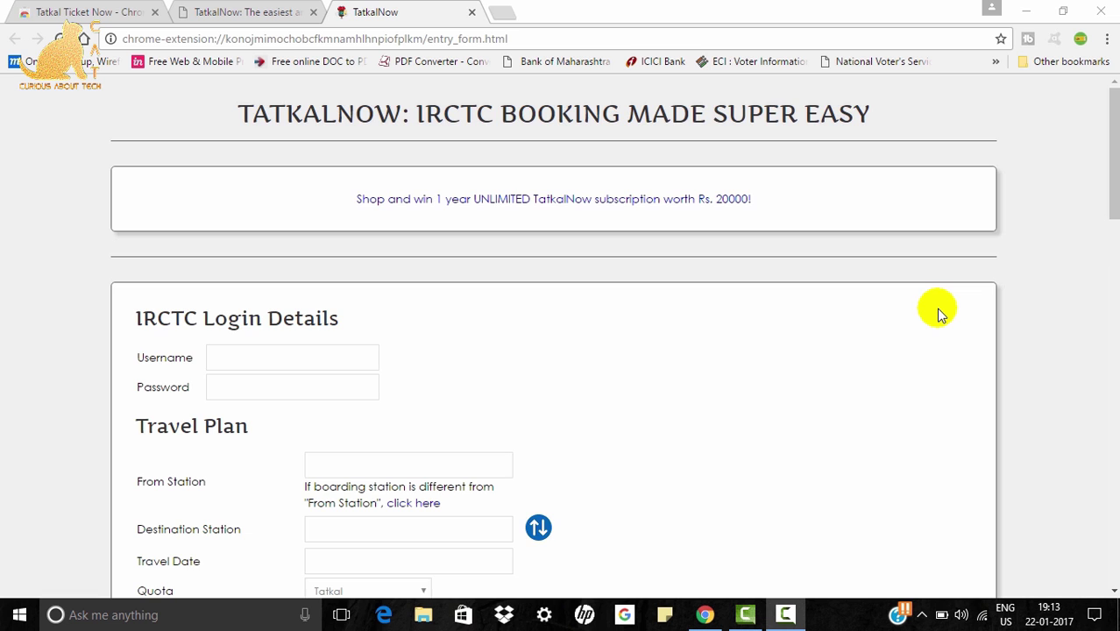
pyautogui.scroll(-3, 937, 315)
pyautogui.scroll(-3, 938, 315)
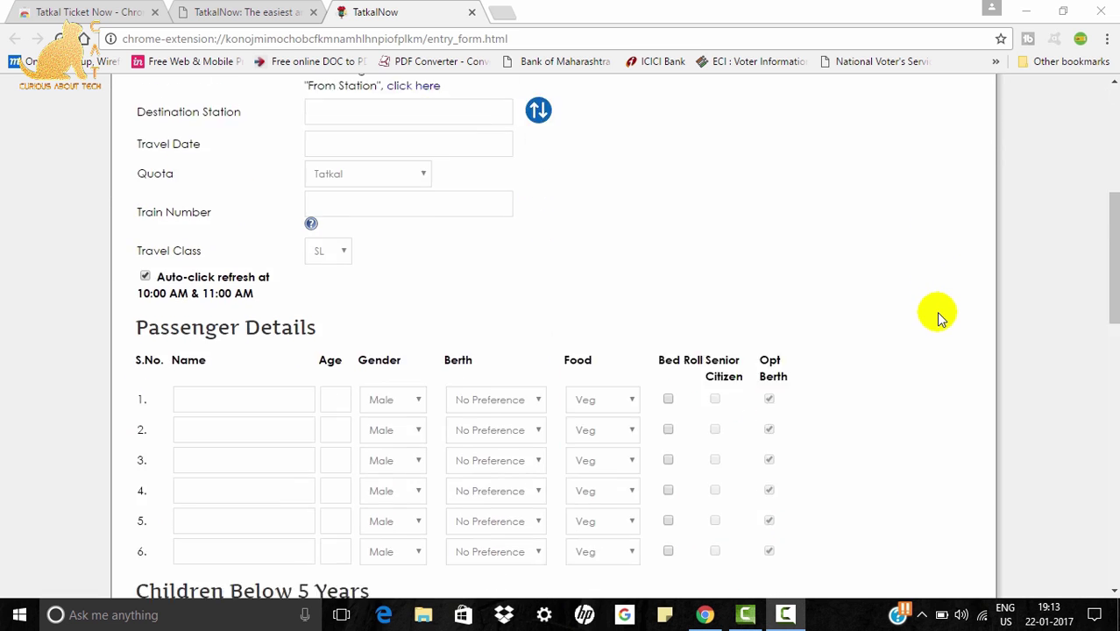
pyautogui.scroll(-2, 937, 318)
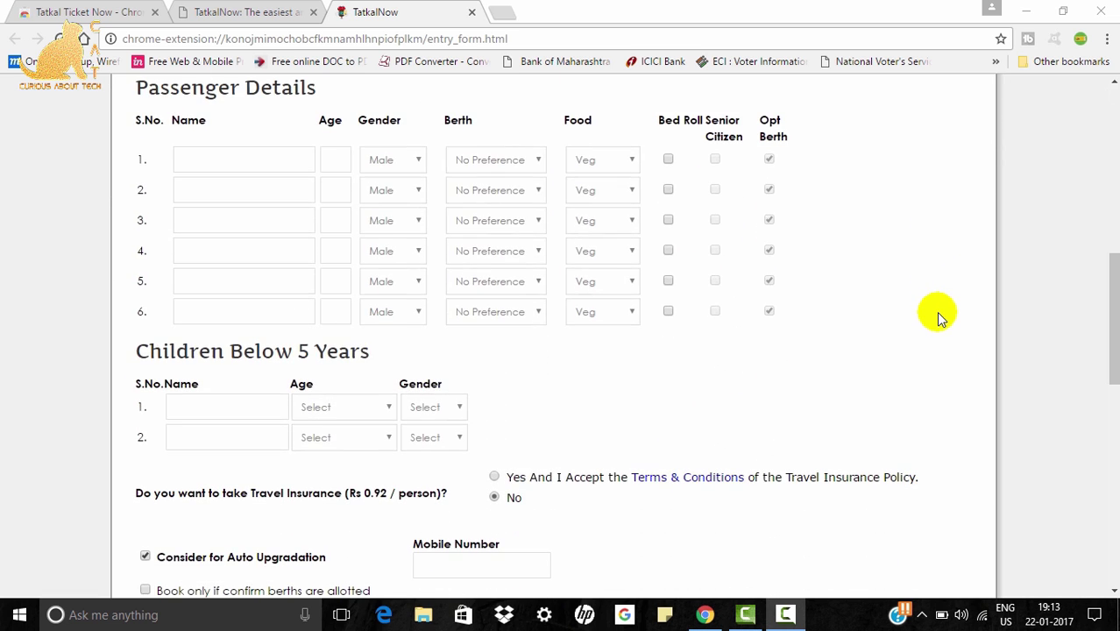
pyautogui.scroll(-2, 937, 317)
pyautogui.scroll(-7, 937, 317)
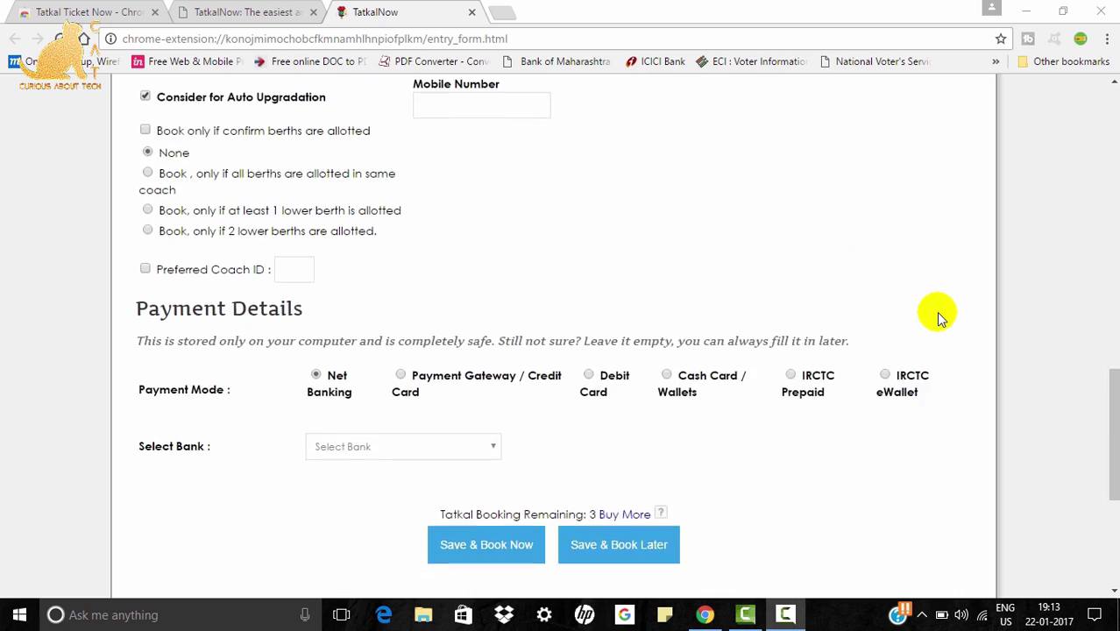
pyautogui.scroll(-1, 938, 317)
pyautogui.scroll(5, 937, 317)
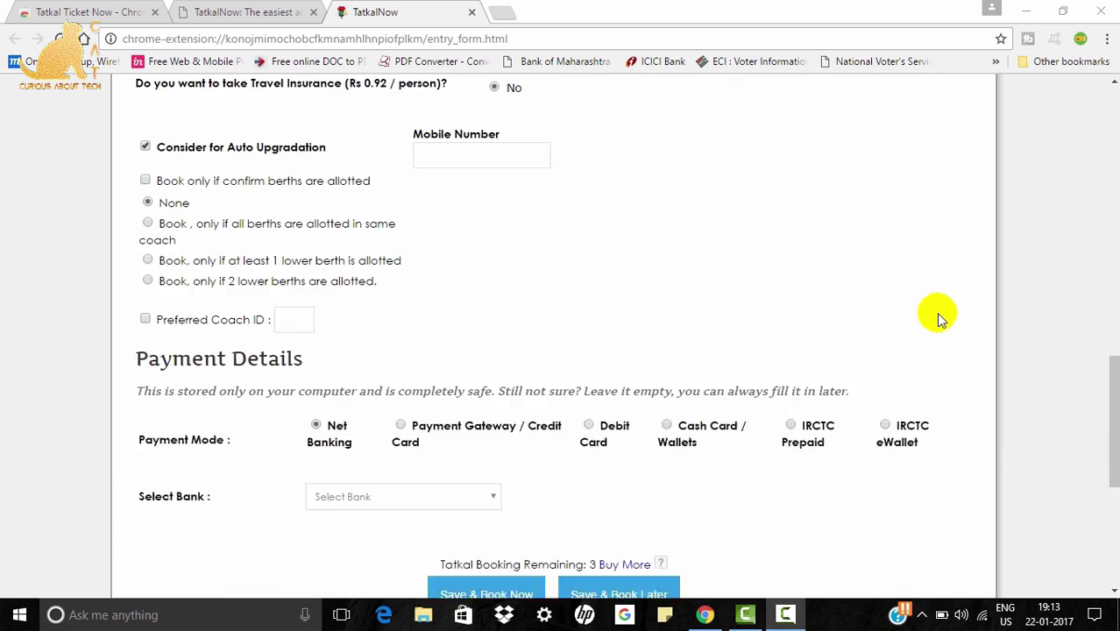
pyautogui.scroll(12, 937, 317)
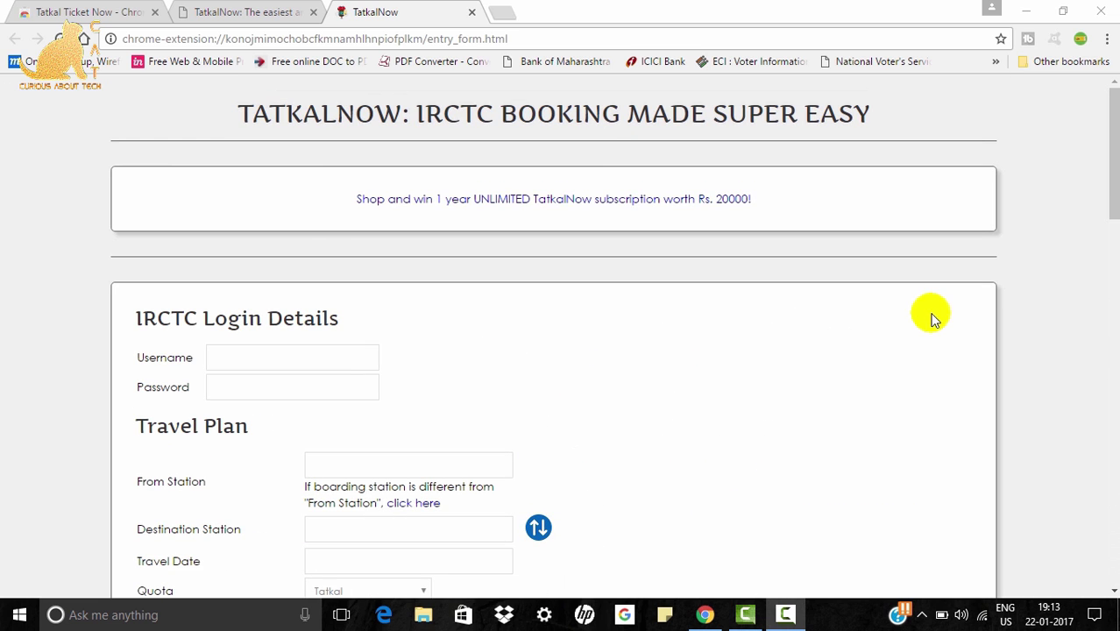
pyautogui.scroll(-2, 465, 342)
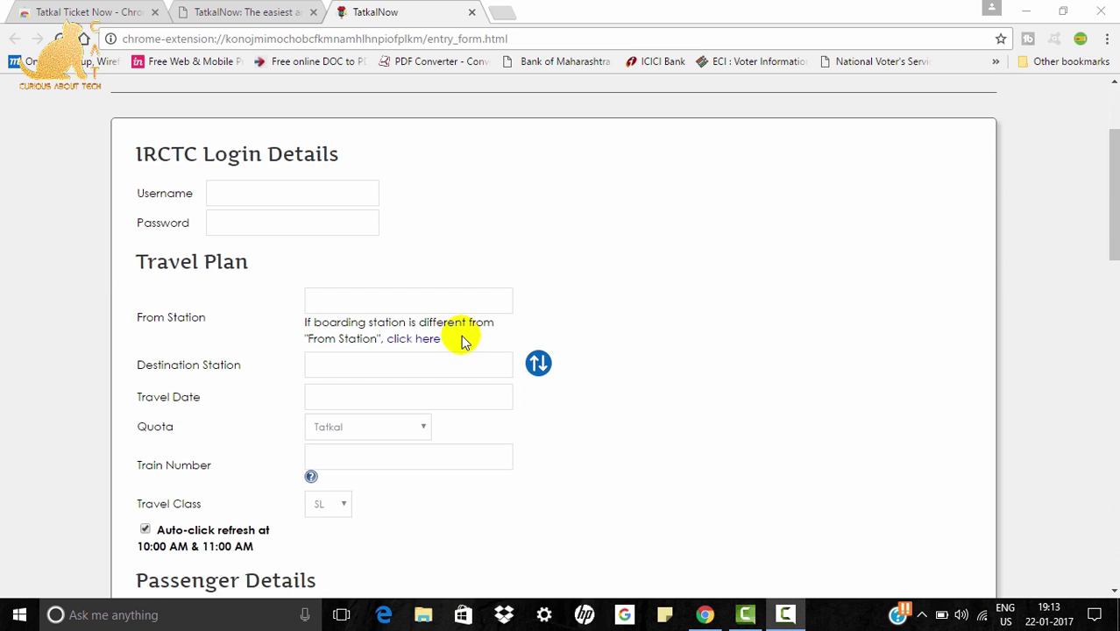
pyautogui.scroll(-2, 423, 399)
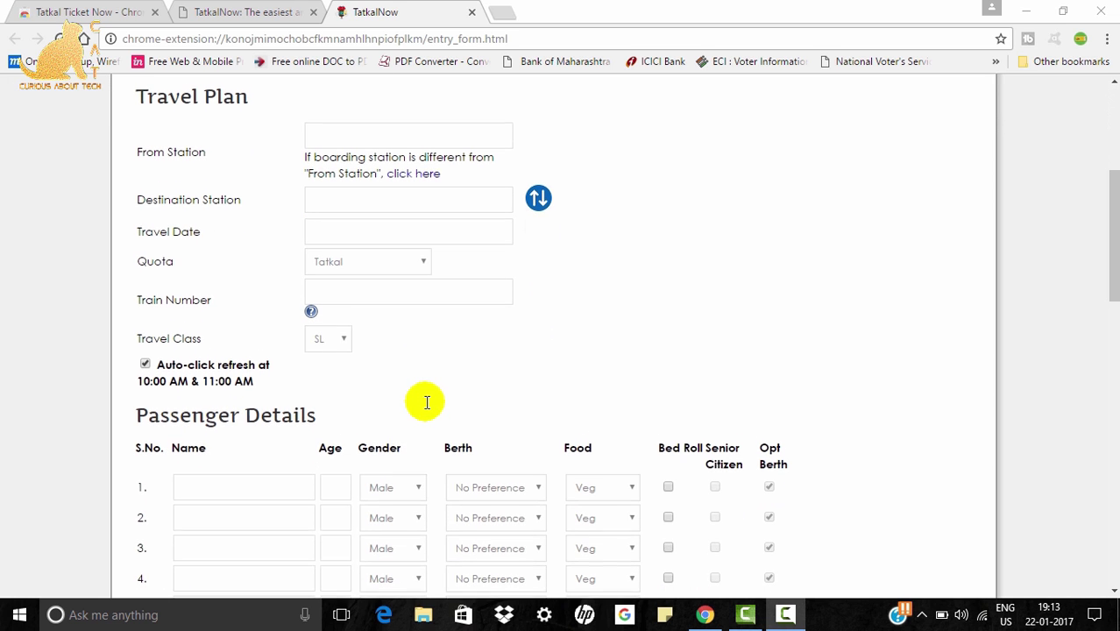
pyautogui.scroll(-3, 425, 400)
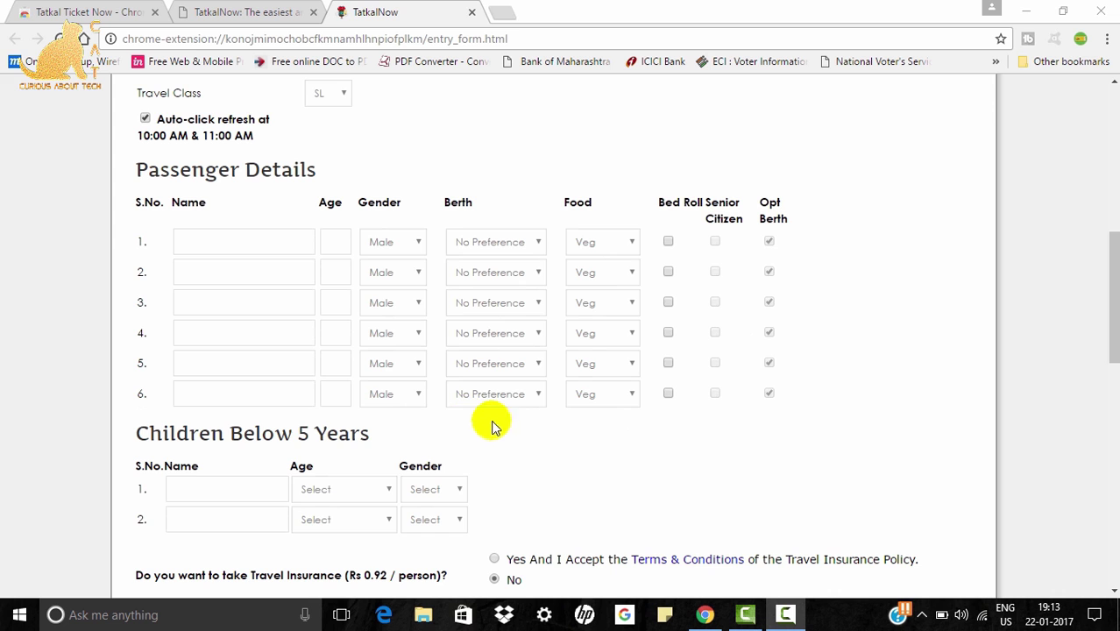
pyautogui.scroll(-4, 515, 432)
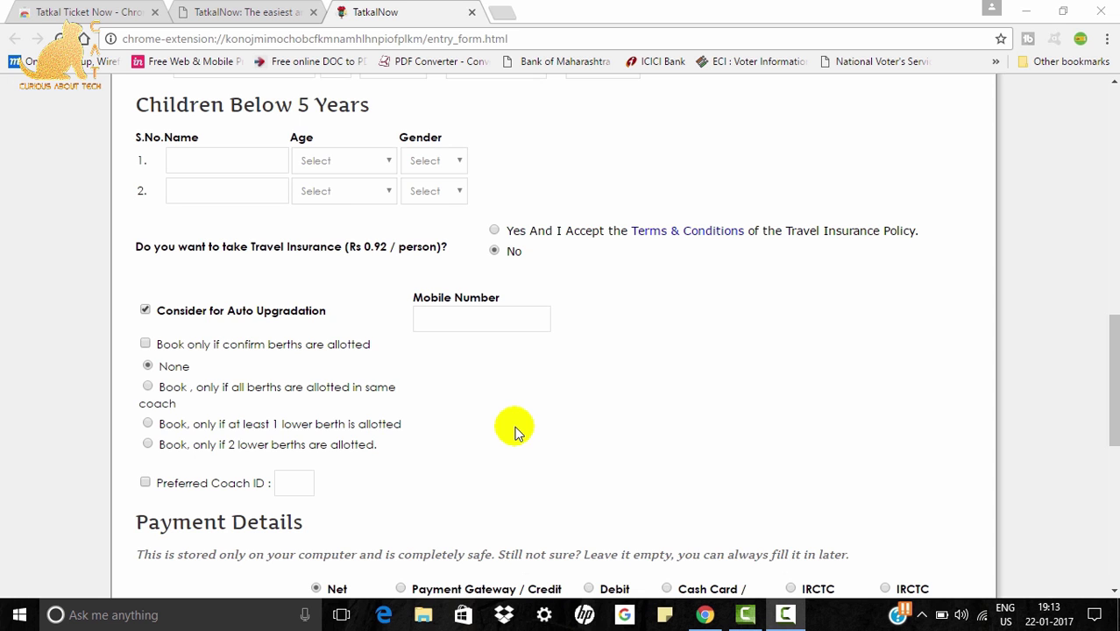
pyautogui.scroll(-4, 516, 431)
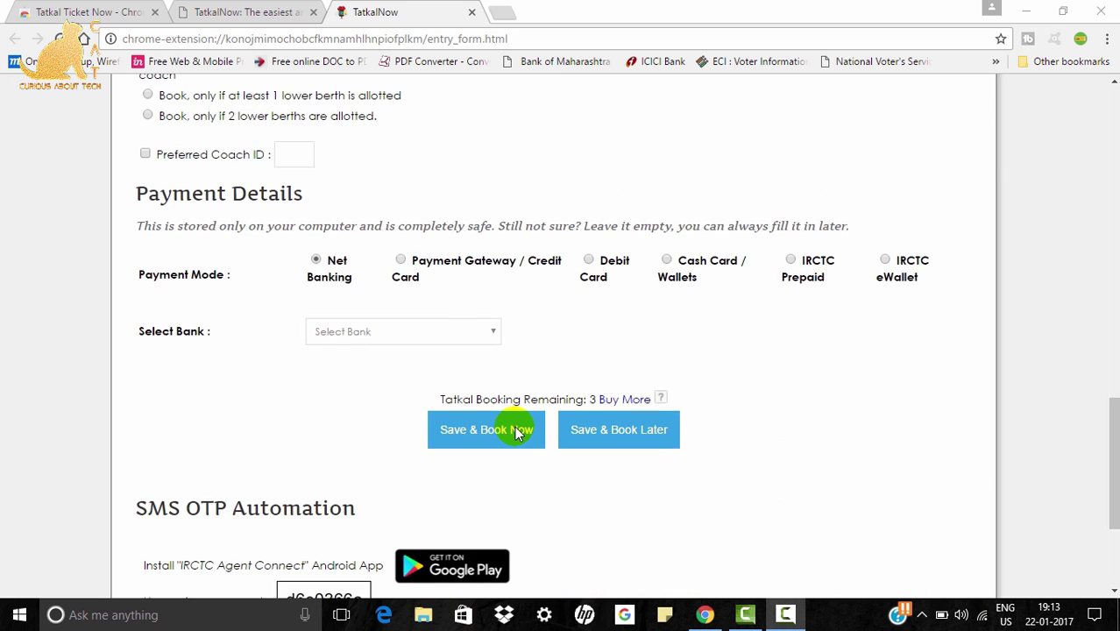
pyautogui.click(486, 430)
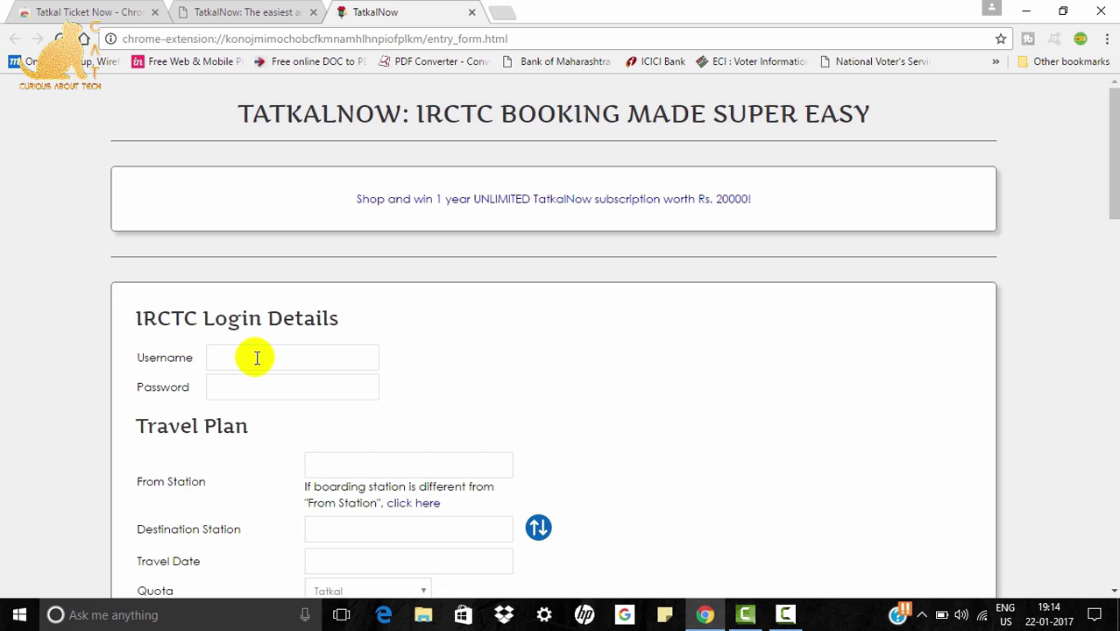
# Enter the IRCTC account username and password in the TatkalNow form
pyautogui.write('username')
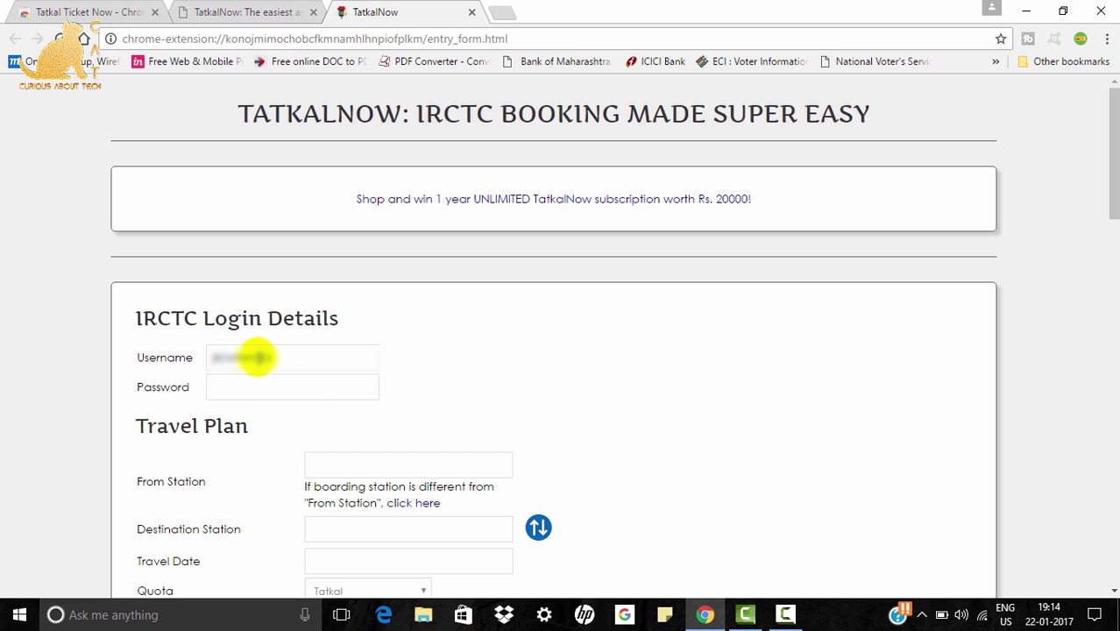
pyautogui.click(310, 385)
pyautogui.write('•••••••')
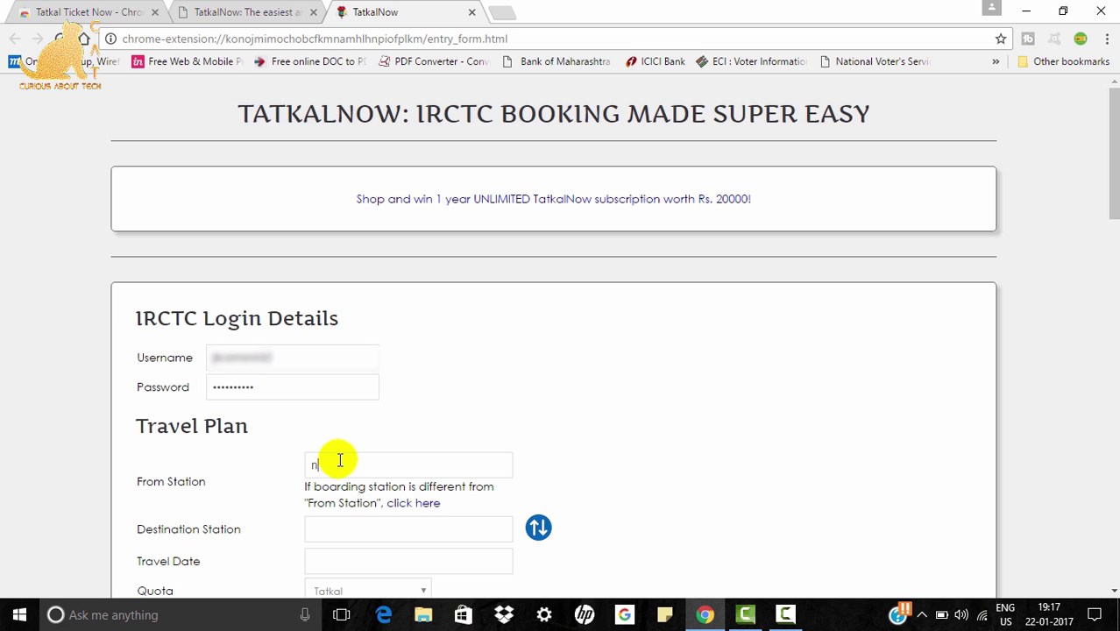
# Set From Station to NAGPUR - NGP and destination to PUNE JN - PUNE
pyautogui.click(340, 460)
pyautogui.write('nagpur')
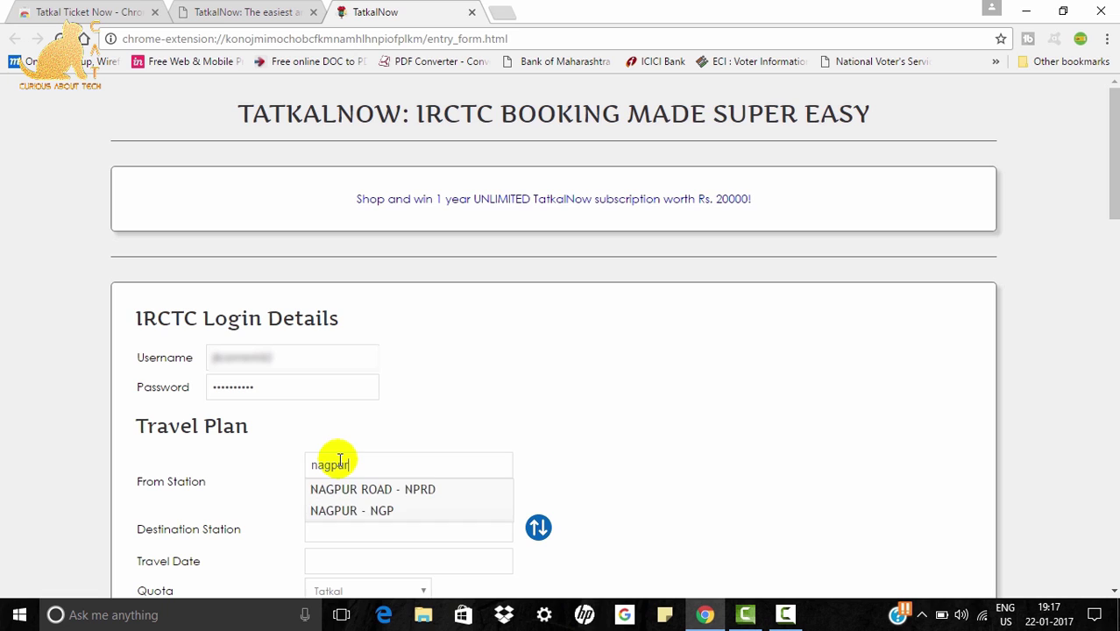
pyautogui.click(338, 514)
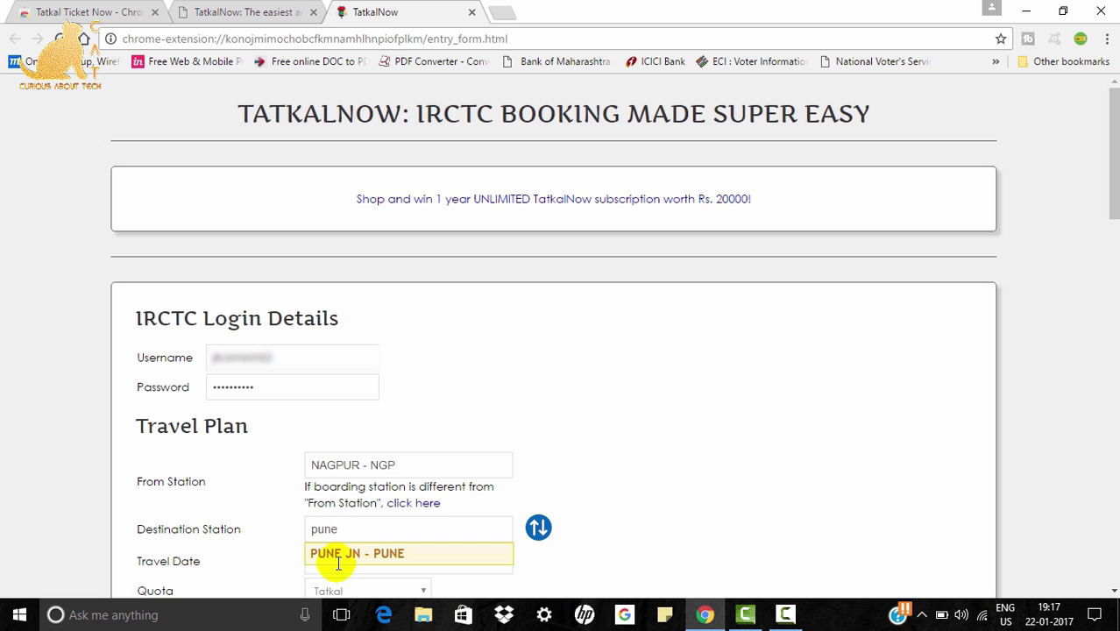
pyautogui.click(336, 556)
pyautogui.scroll(-3, 719, 436)
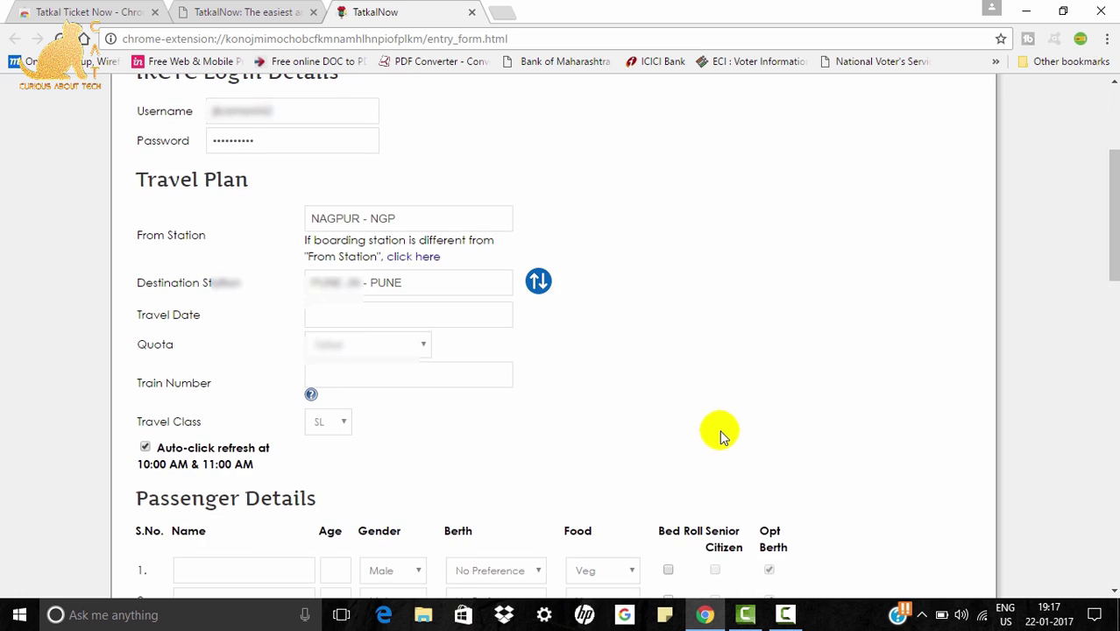
# Set the travel date to 04/4/2017 and the quota to General
pyautogui.click(344, 317)
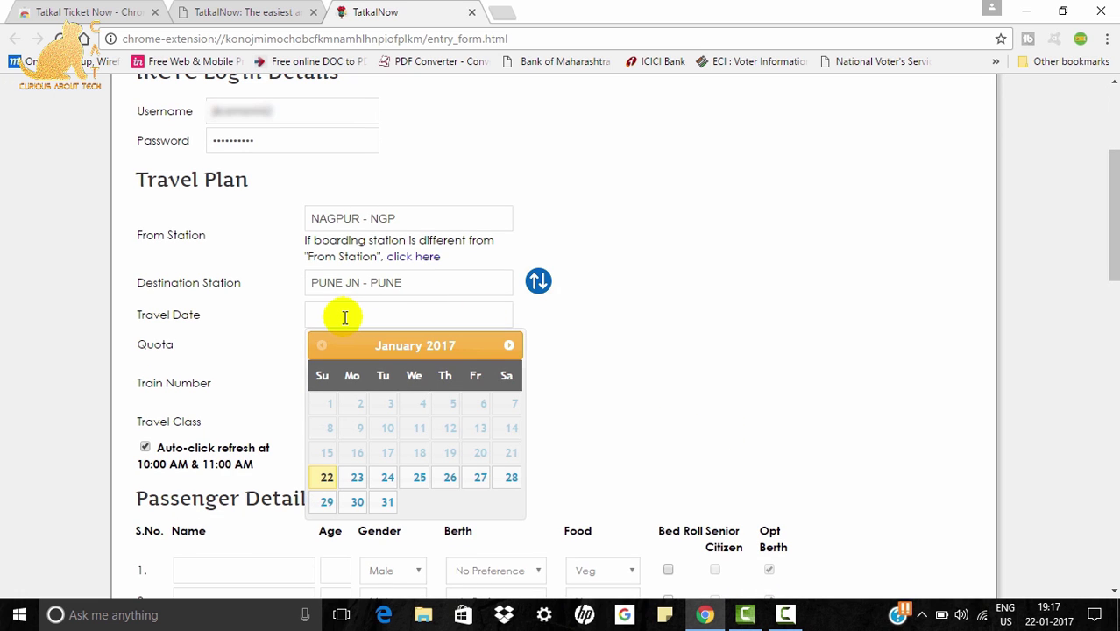
pyautogui.click(508, 346)
pyautogui.click(509, 346)
pyautogui.click(511, 349)
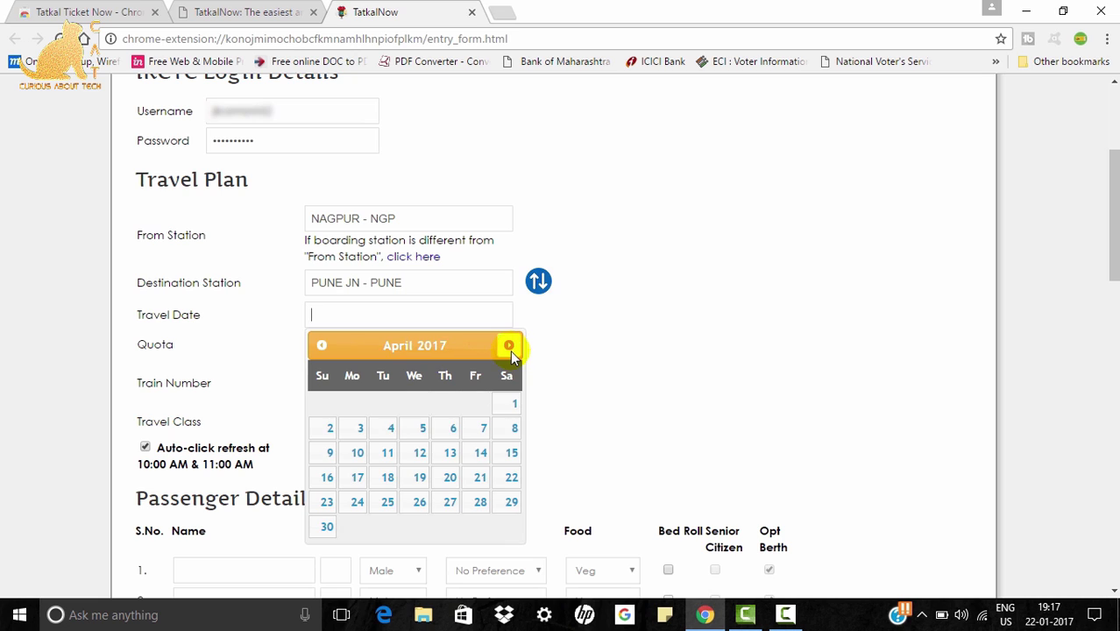
pyautogui.click(390, 428)
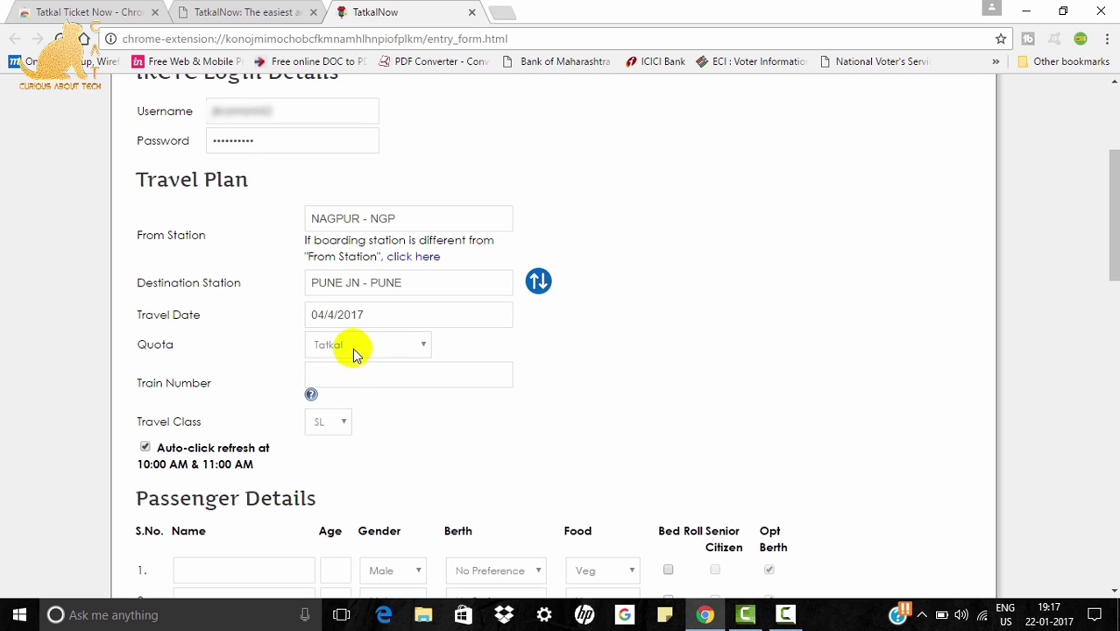
pyautogui.click(417, 350)
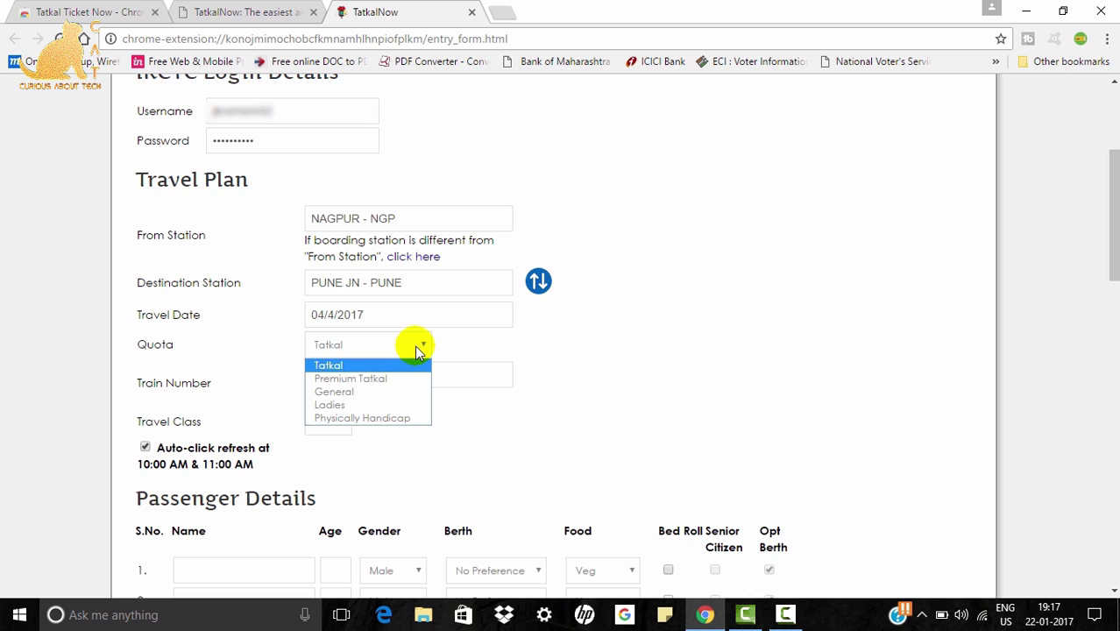
pyautogui.click(394, 392)
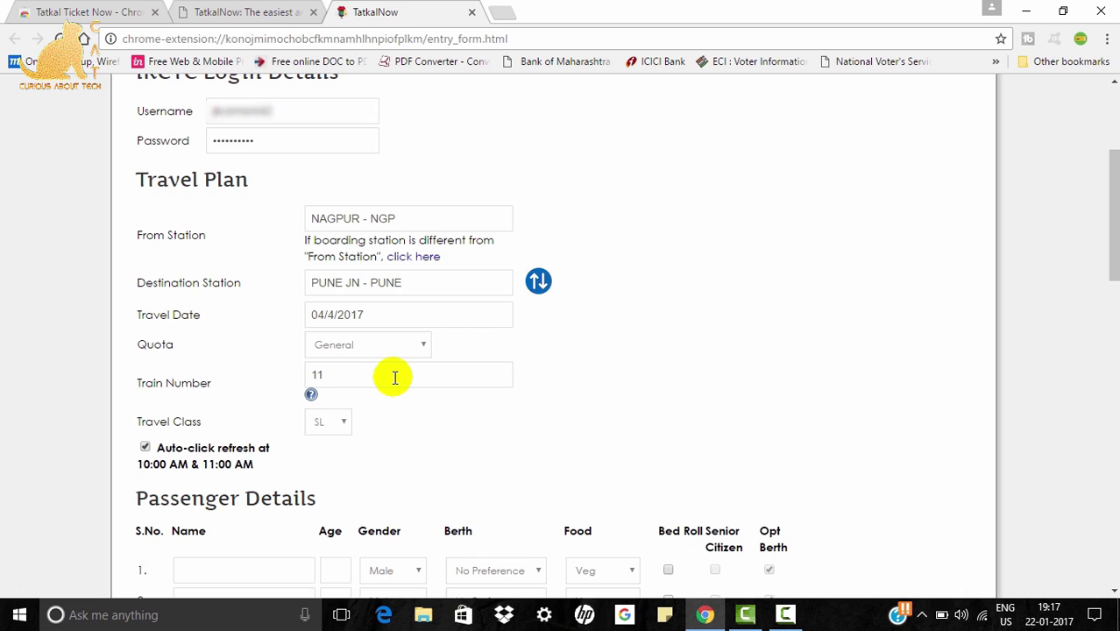
# Choose train 11040 : Maharashtra Express and SL travel class
pyautogui.click(394, 376)
pyautogui.write('11040')
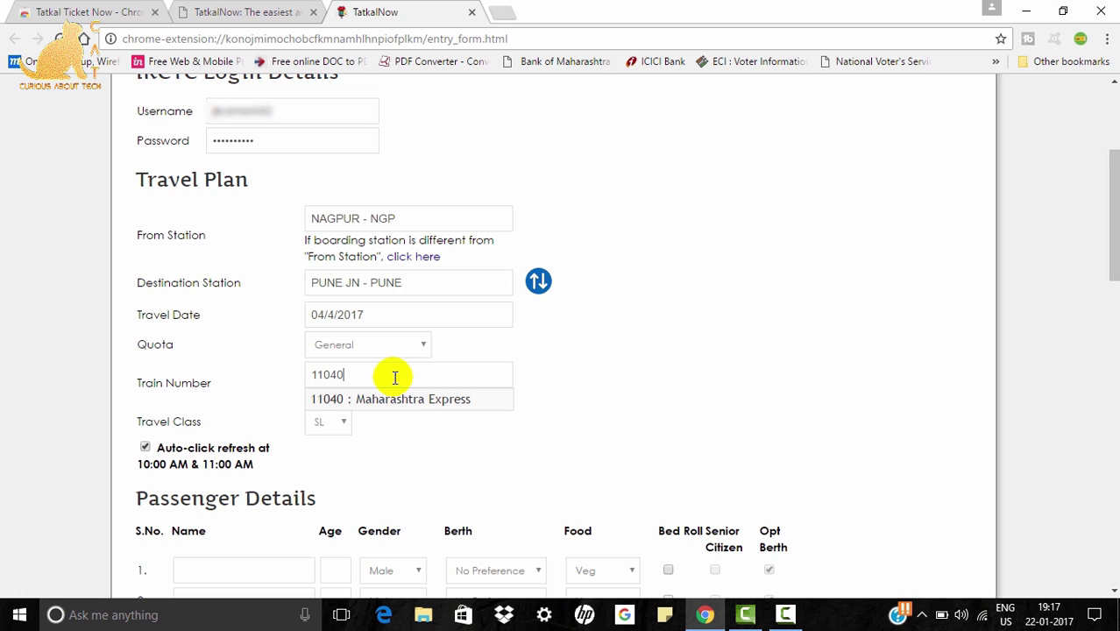
pyautogui.click(392, 401)
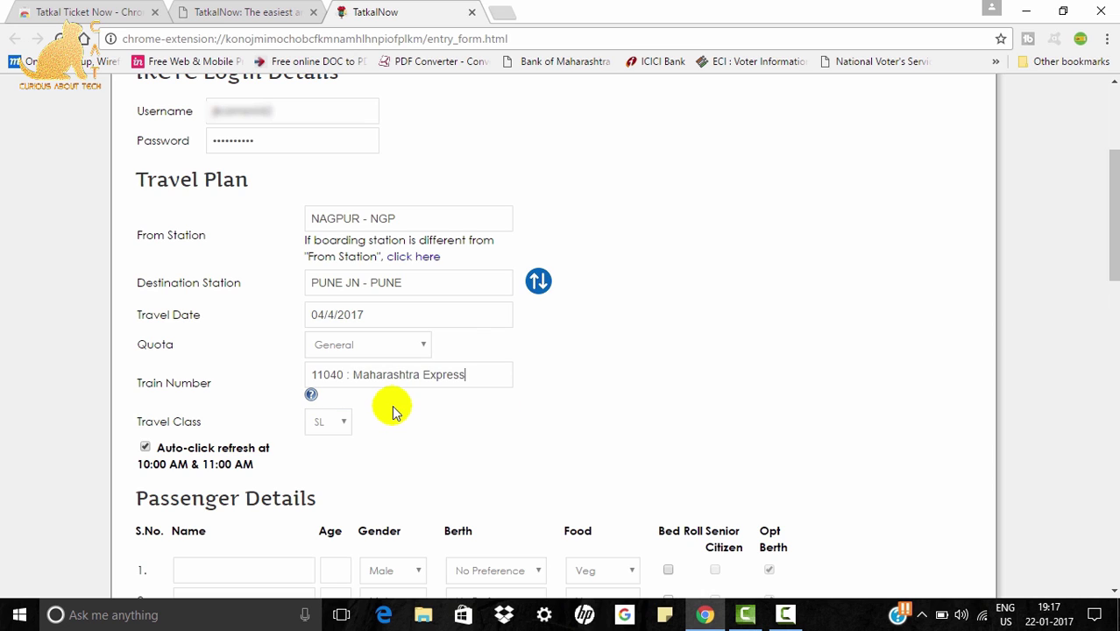
pyautogui.click(345, 425)
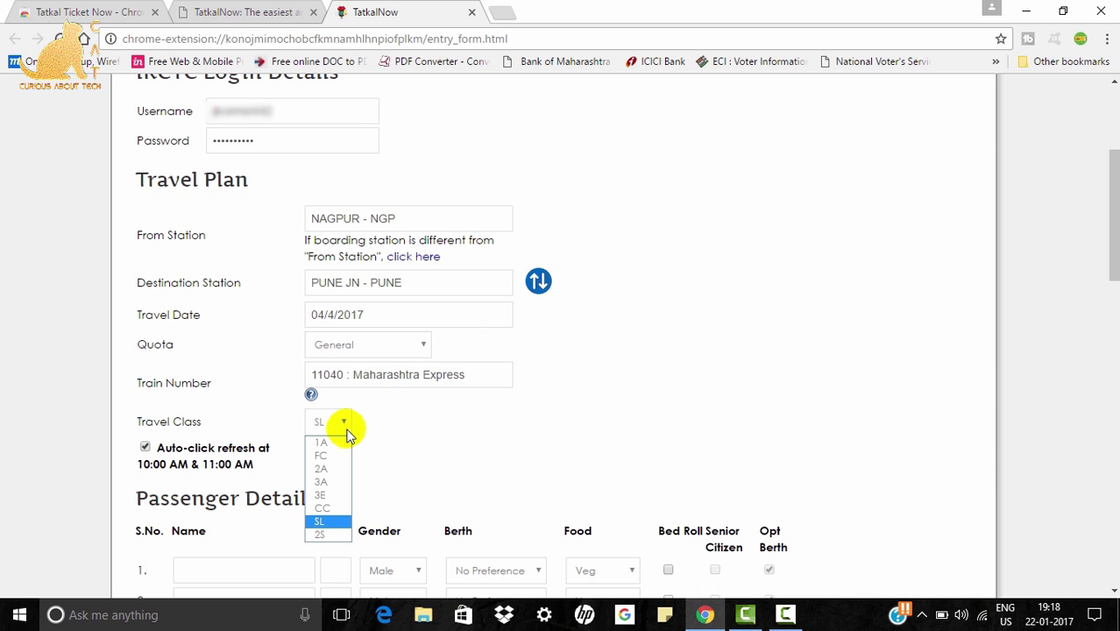
pyautogui.click(336, 523)
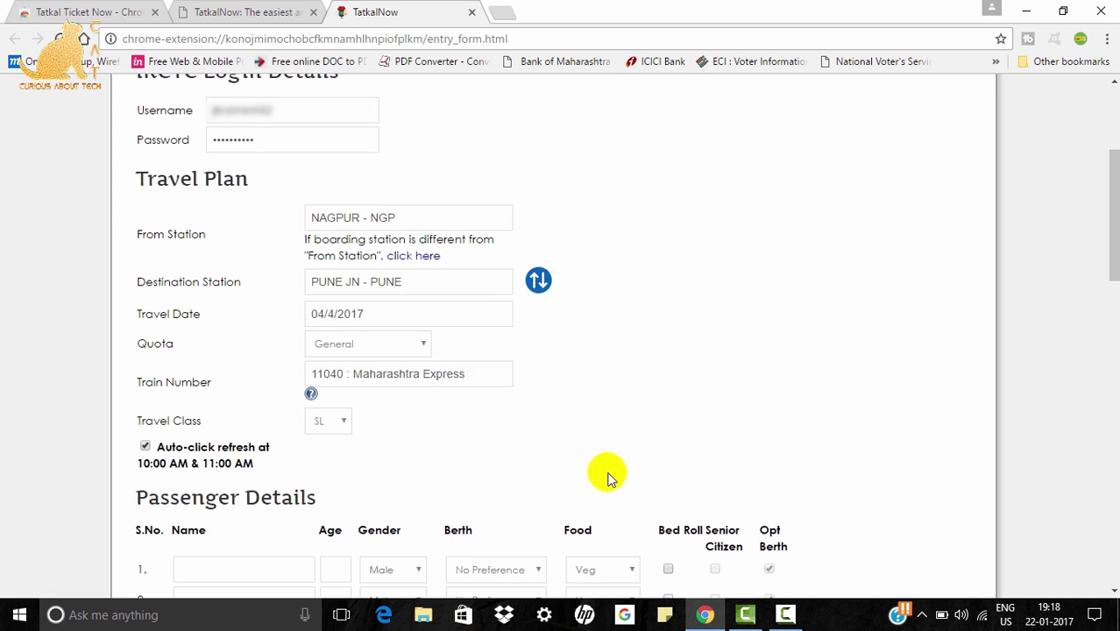
# Enter passenger 1's full name, age 35, and Upper berth preference
pyautogui.scroll(-3, 609, 478)
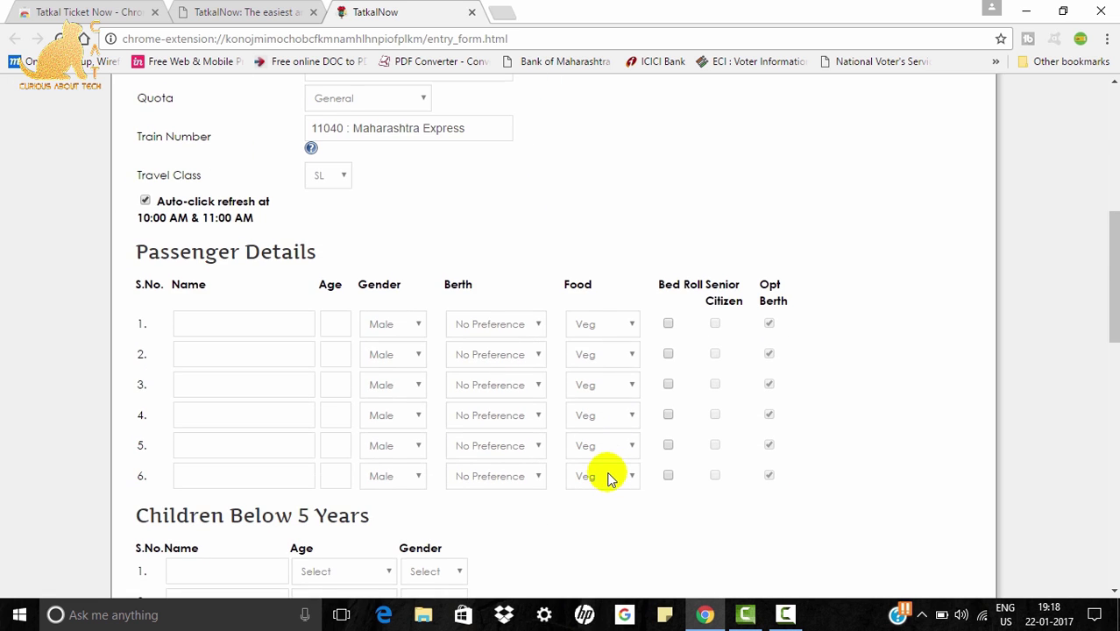
pyautogui.scroll(-1, 605, 476)
pyautogui.click(271, 246)
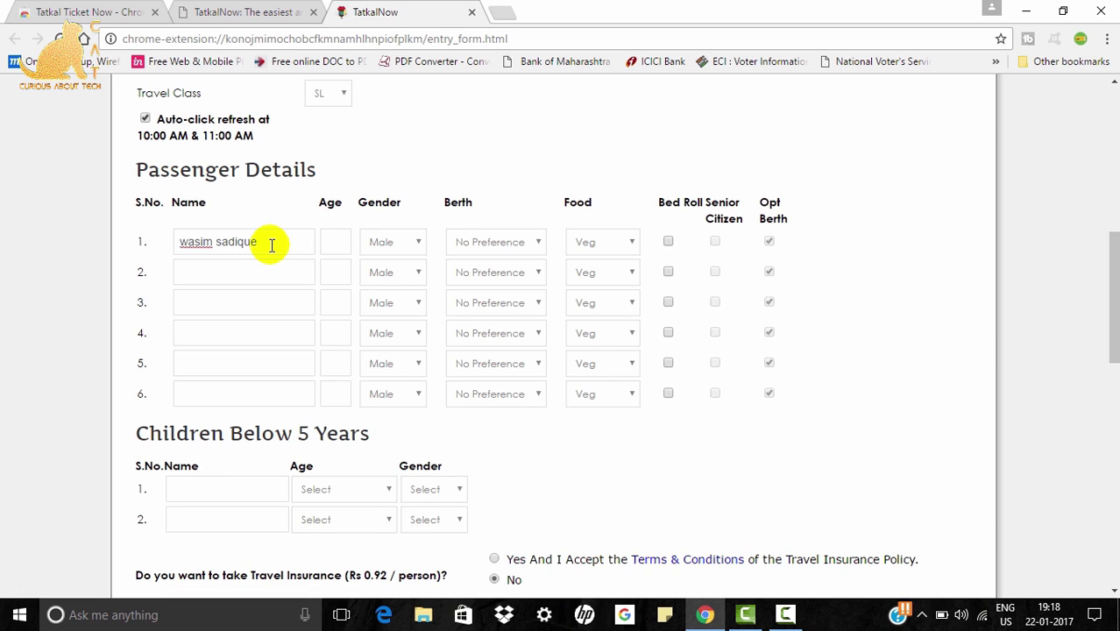
pyautogui.click(338, 240)
pyautogui.write('35')
pyautogui.click(508, 243)
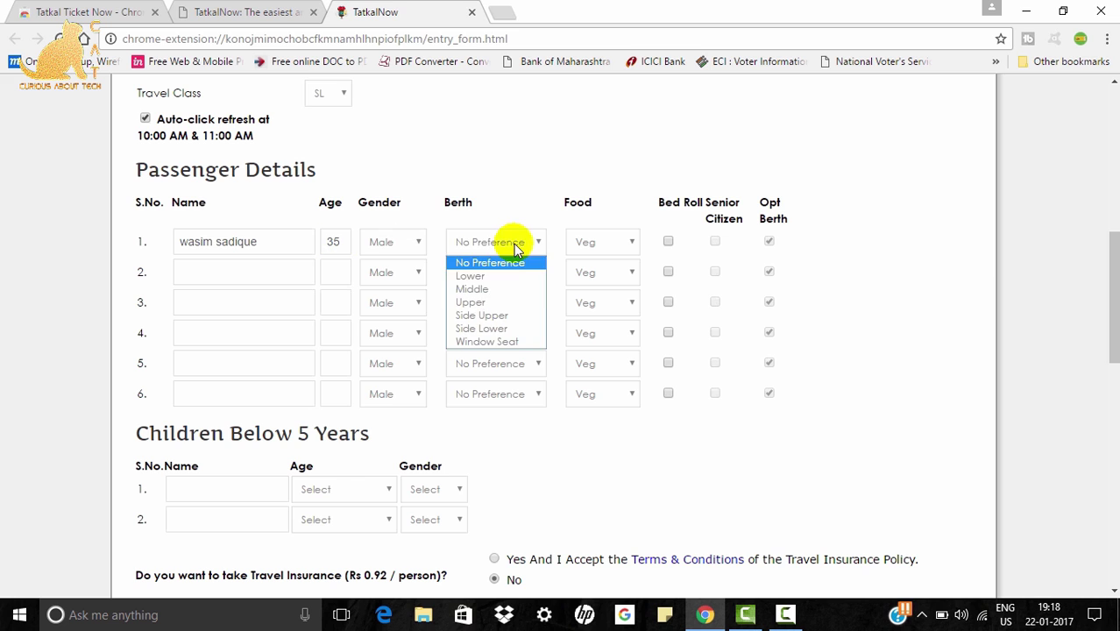
pyautogui.click(495, 301)
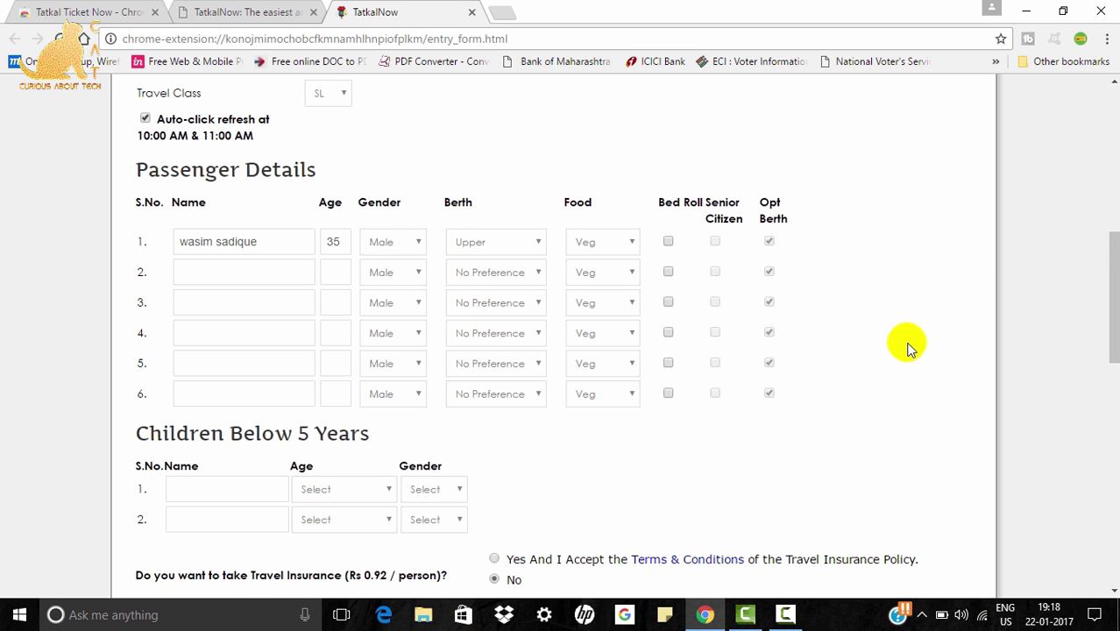
# Fill in the contact mobile number
pyautogui.scroll(-4, 907, 348)
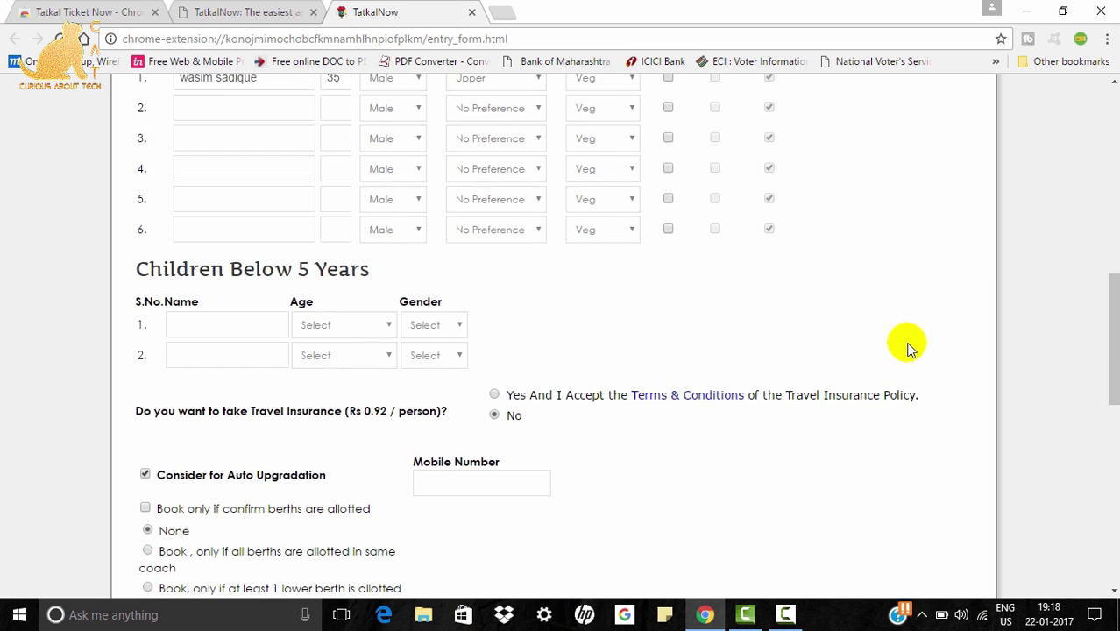
pyautogui.scroll(-6, 907, 347)
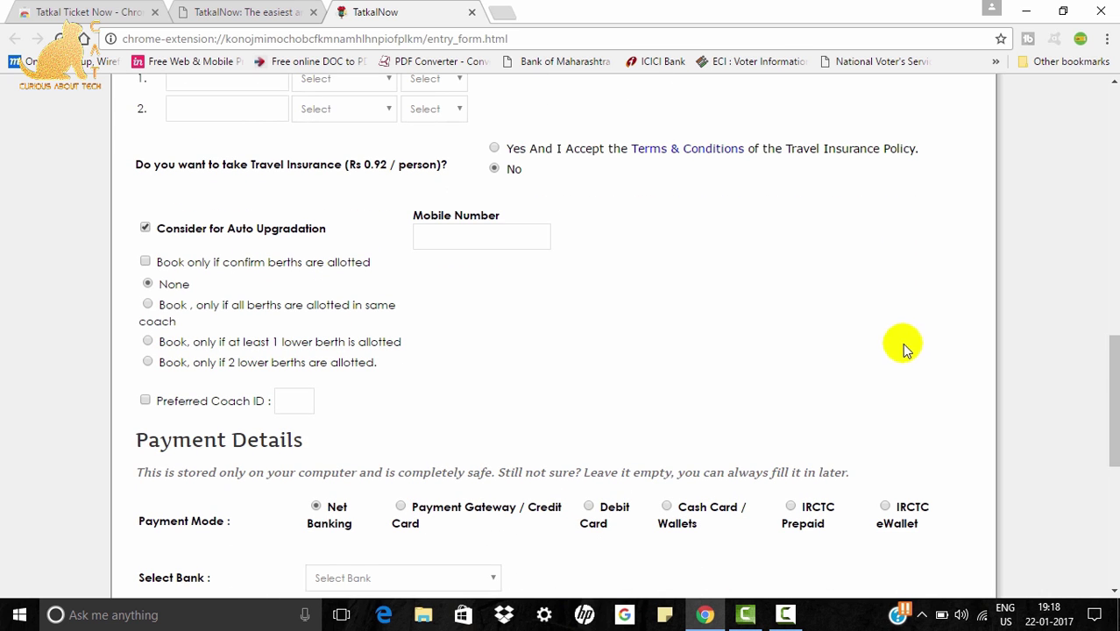
pyautogui.click(460, 236)
pyautogui.write('9')
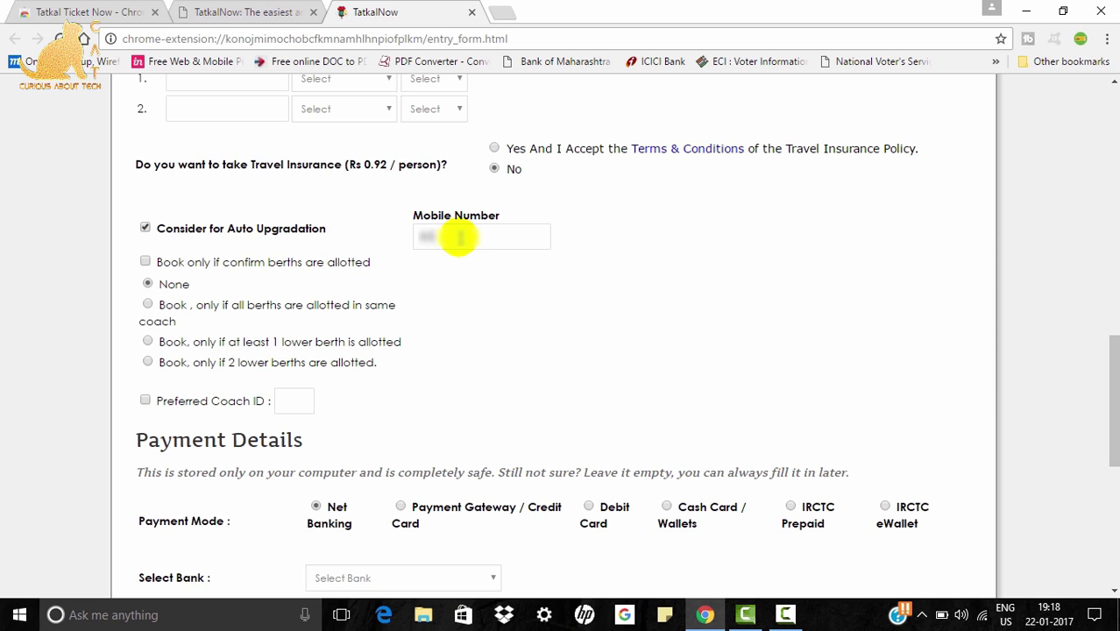
pyautogui.write('876')
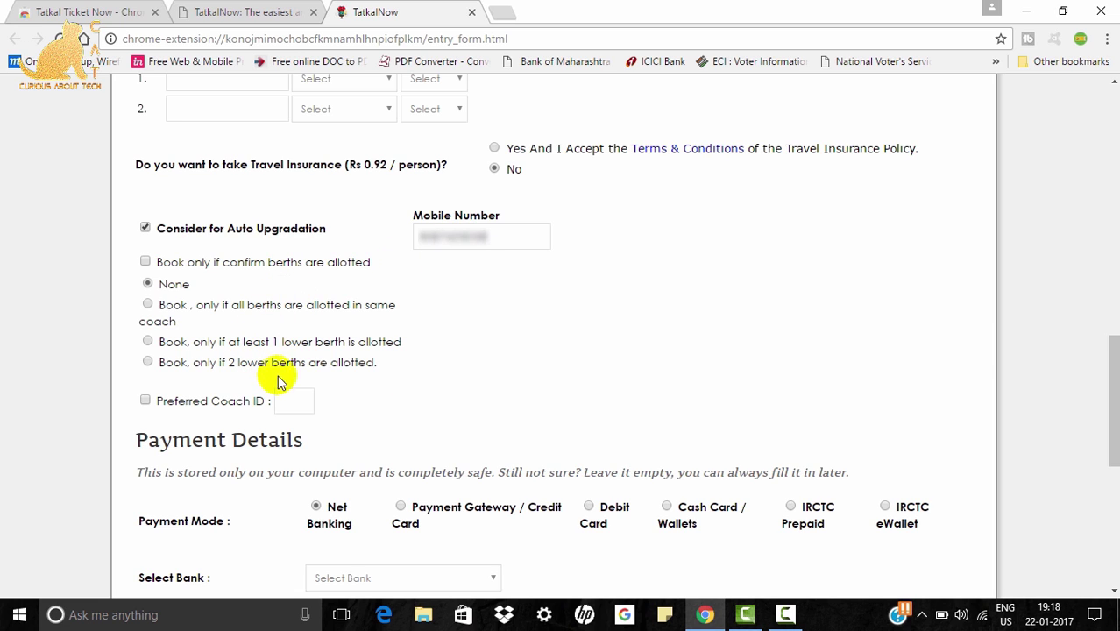
# Choose Cash Card / Wallets payment with Paytm Wallet and enter the wallet login ID
pyautogui.scroll(-1, 429, 388)
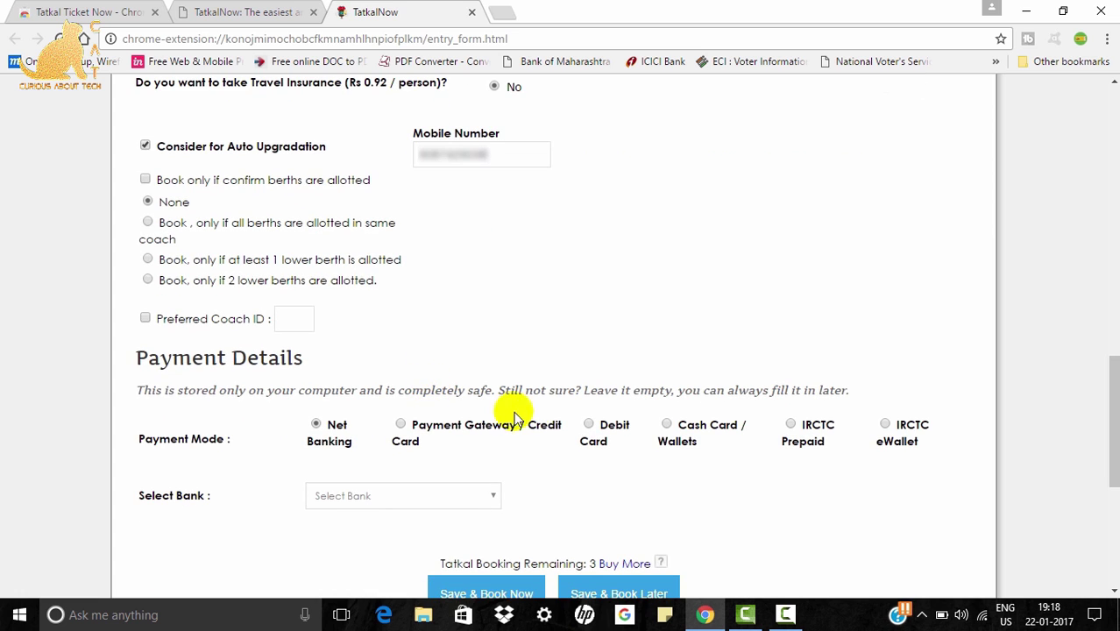
pyautogui.click(667, 425)
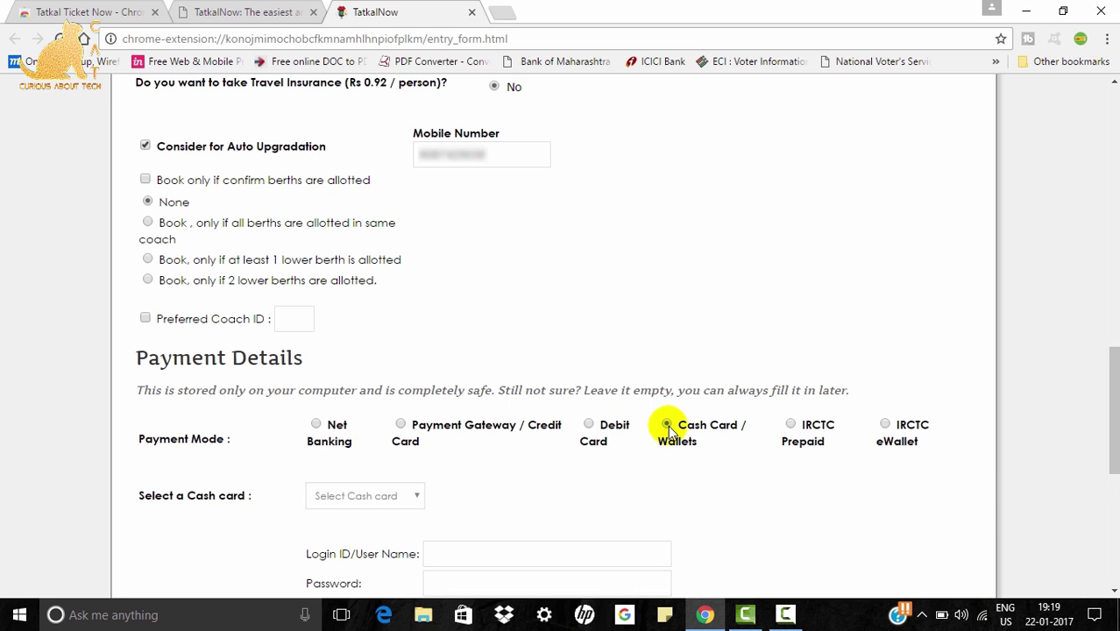
pyautogui.scroll(-3, 666, 428)
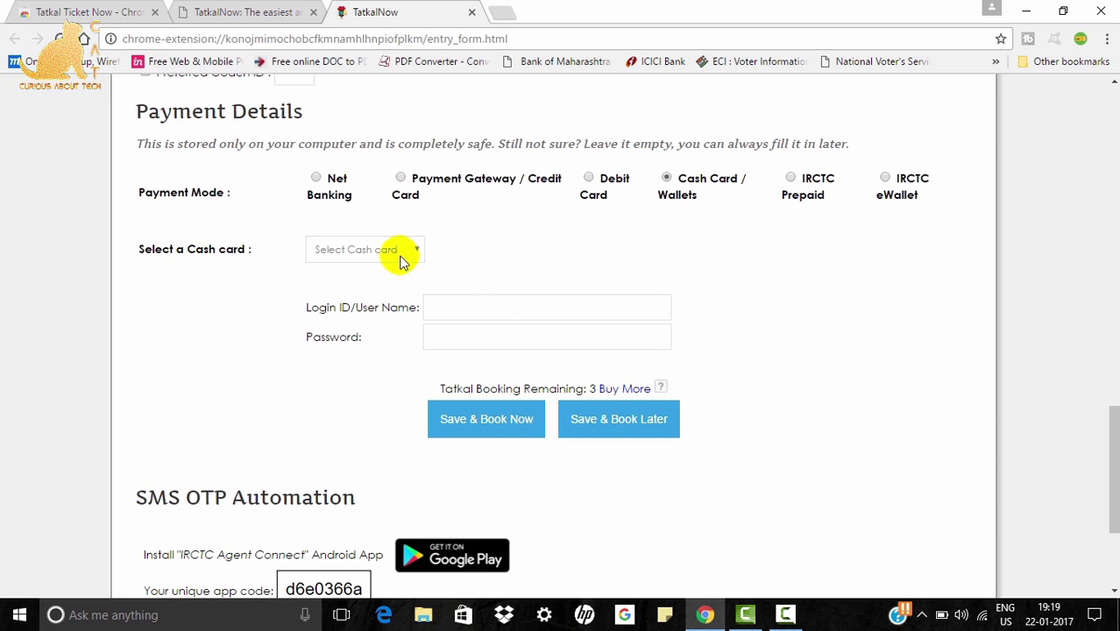
pyautogui.click(402, 260)
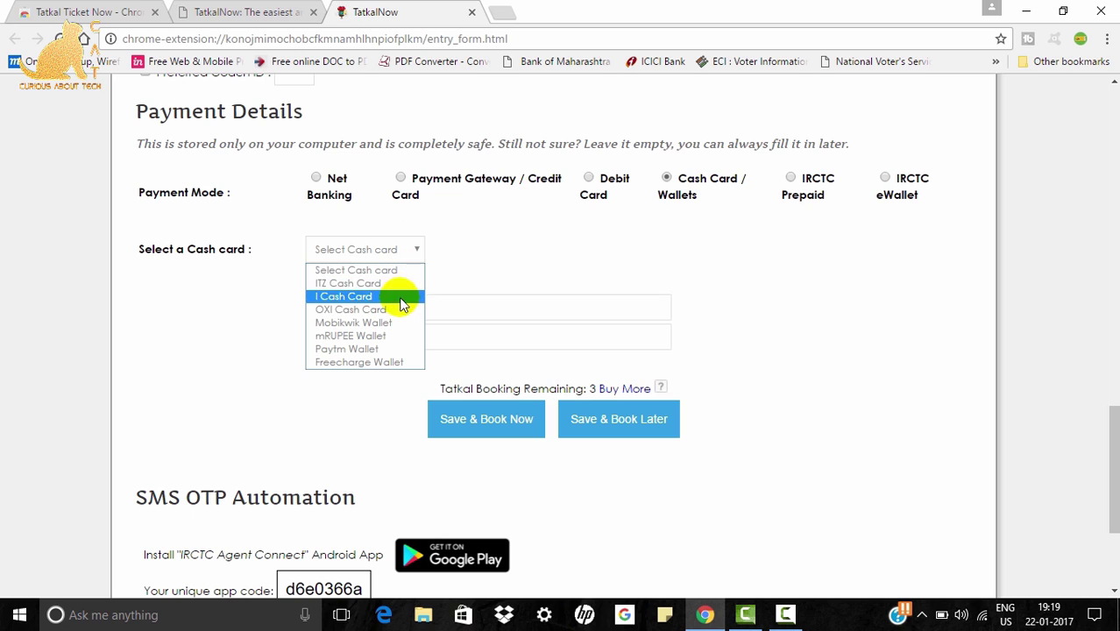
pyautogui.click(391, 350)
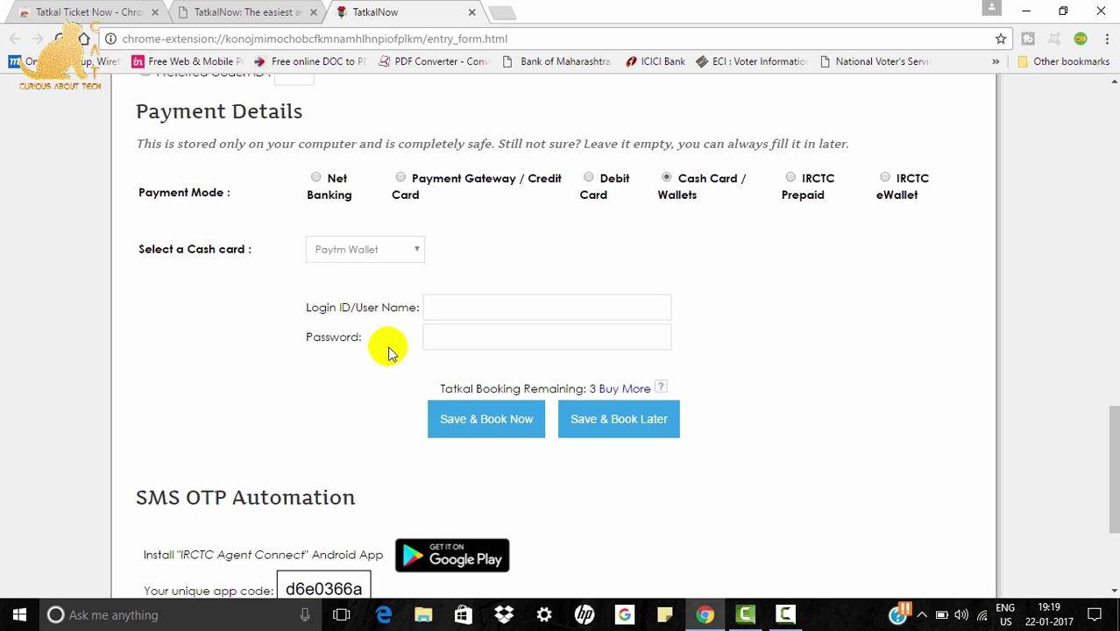
pyautogui.click(470, 303)
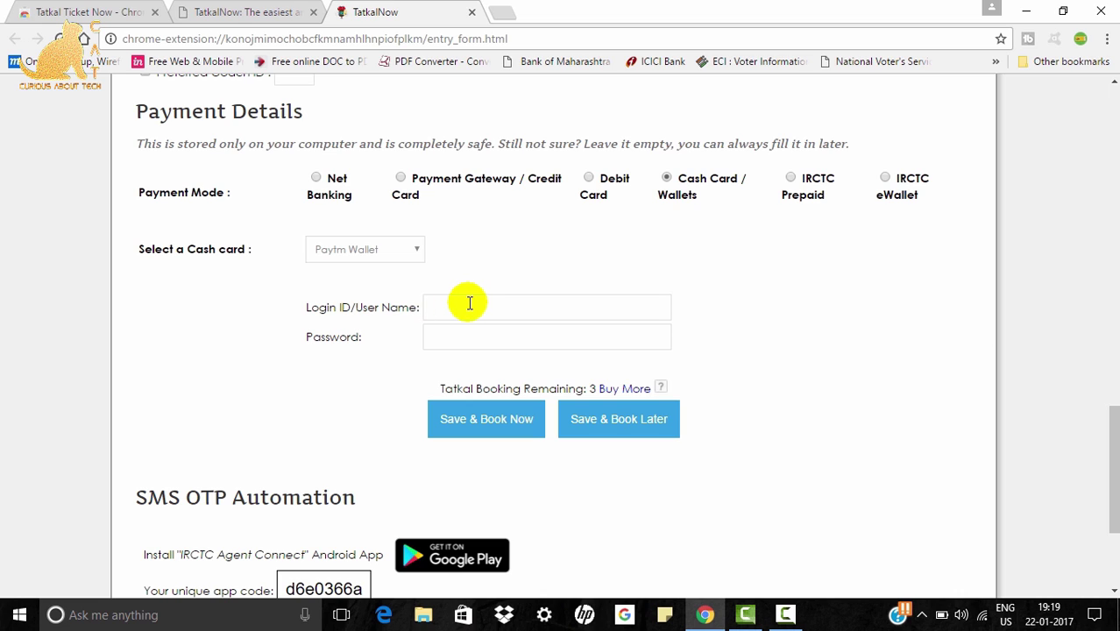
pyautogui.write('9999999999')
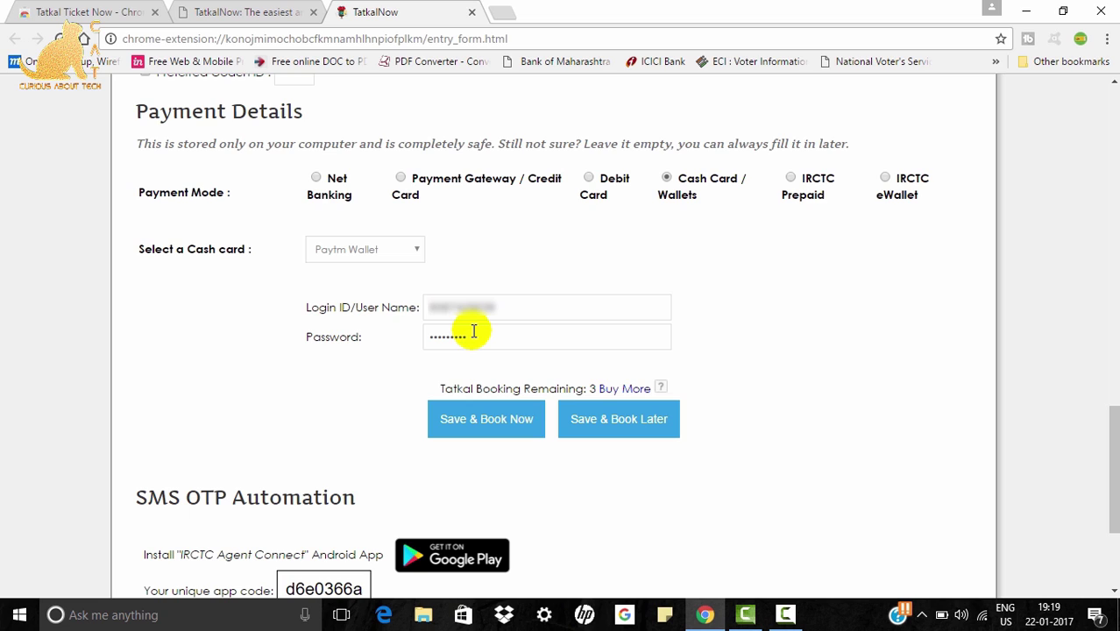
# Save the booking for later as ticket 1, allowing notifications and IRCTC ad blocking
pyautogui.click(613, 420)
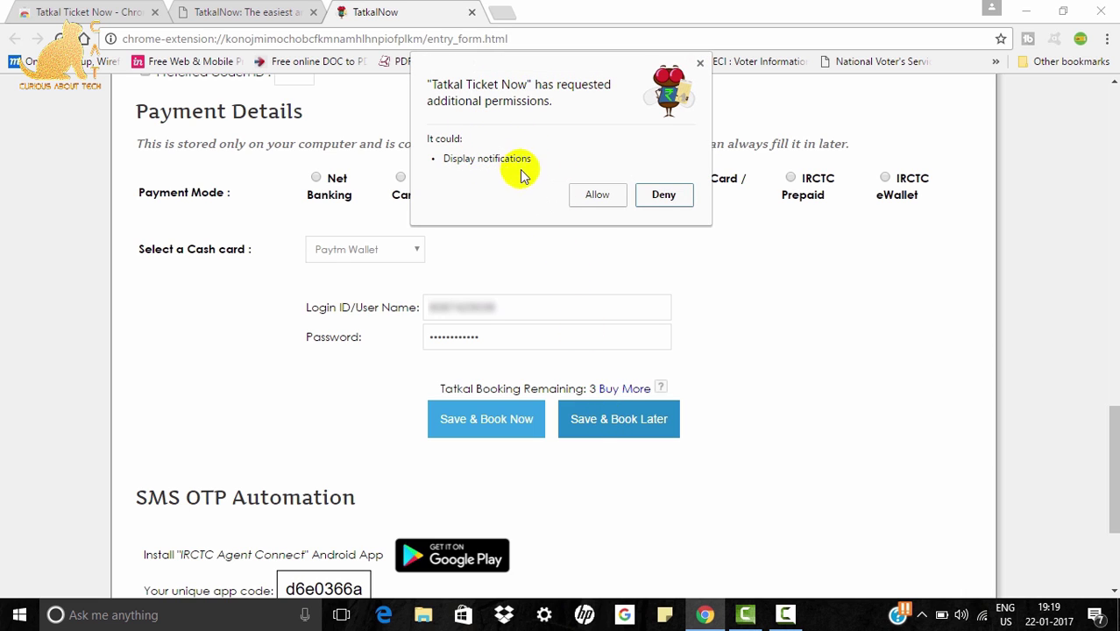
pyautogui.click(605, 195)
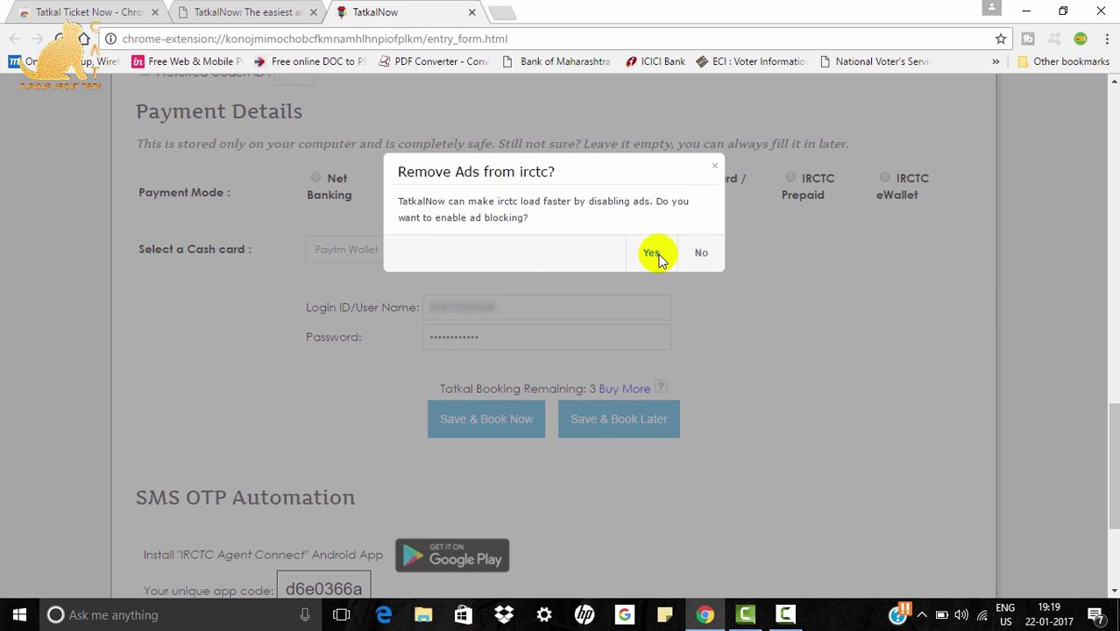
pyautogui.click(652, 253)
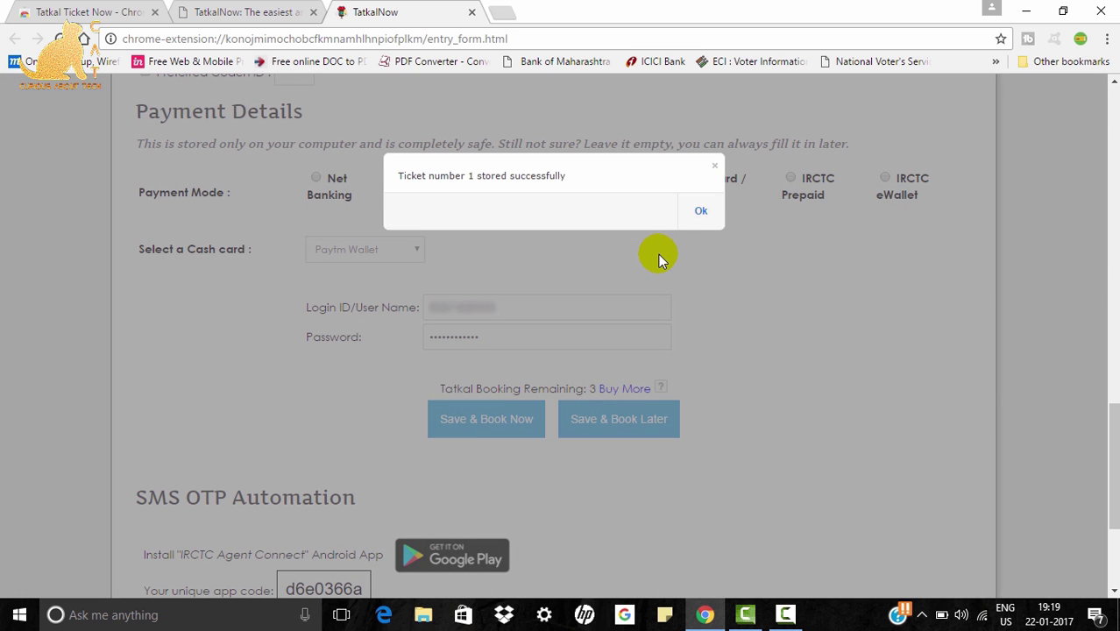
pyautogui.click(700, 212)
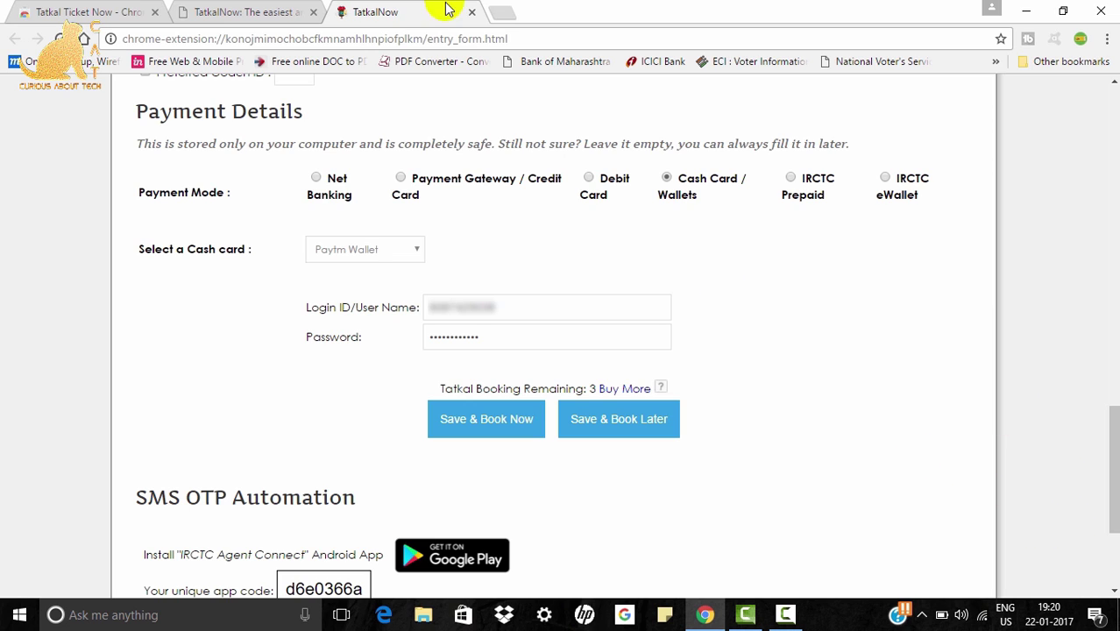
# Open a new Chrome window and go to irctc.co.in
pyautogui.hotkey('ctrl', 'n')
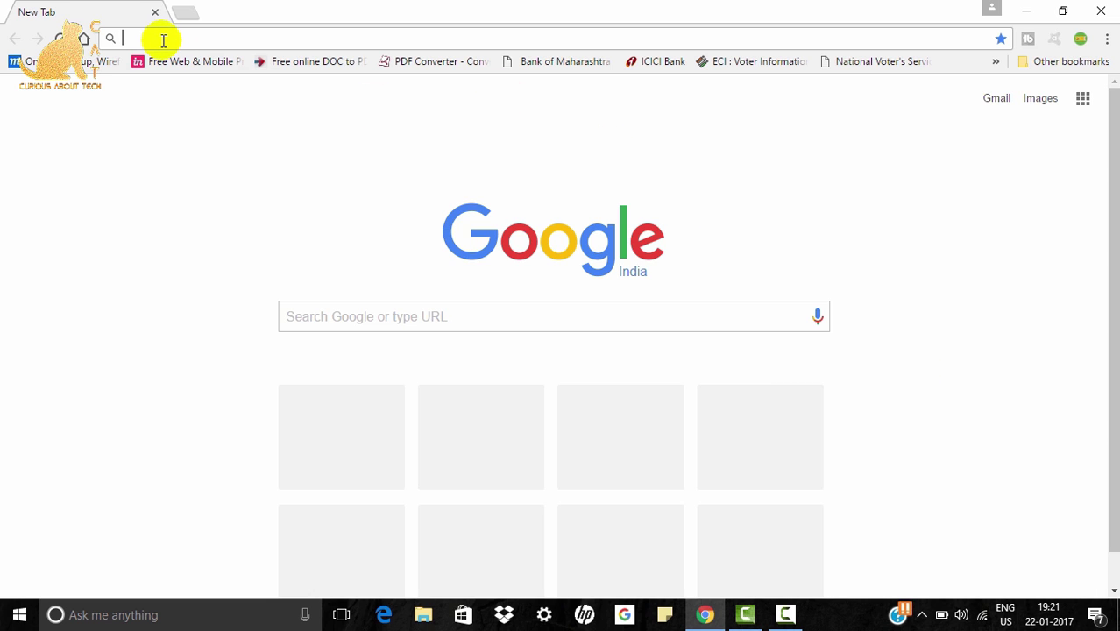
pyautogui.write('ir')
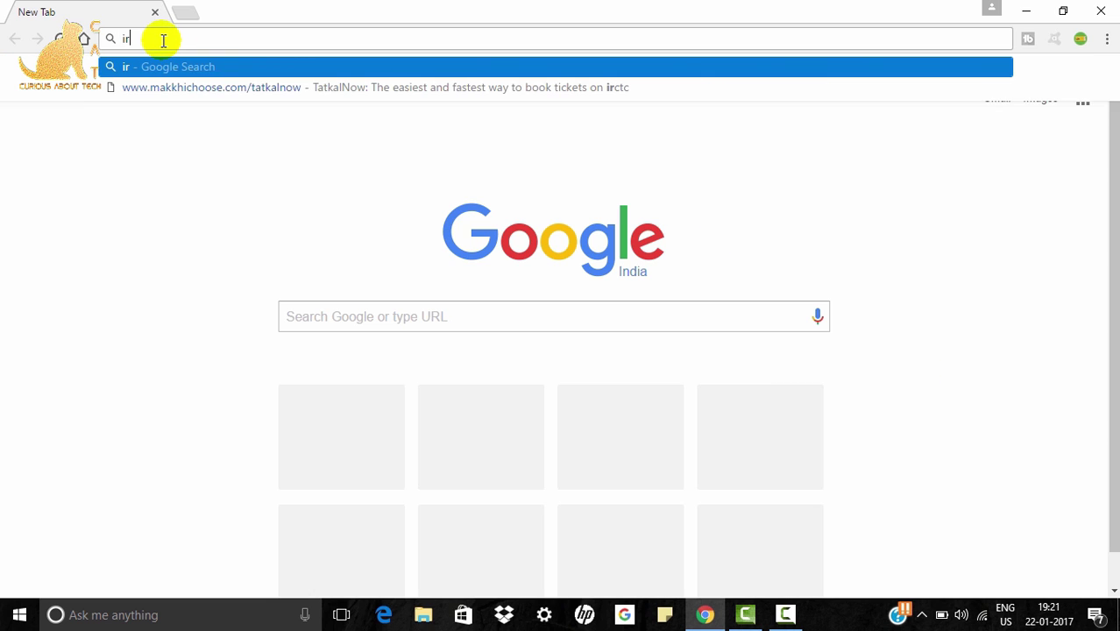
pyautogui.write('ctc')
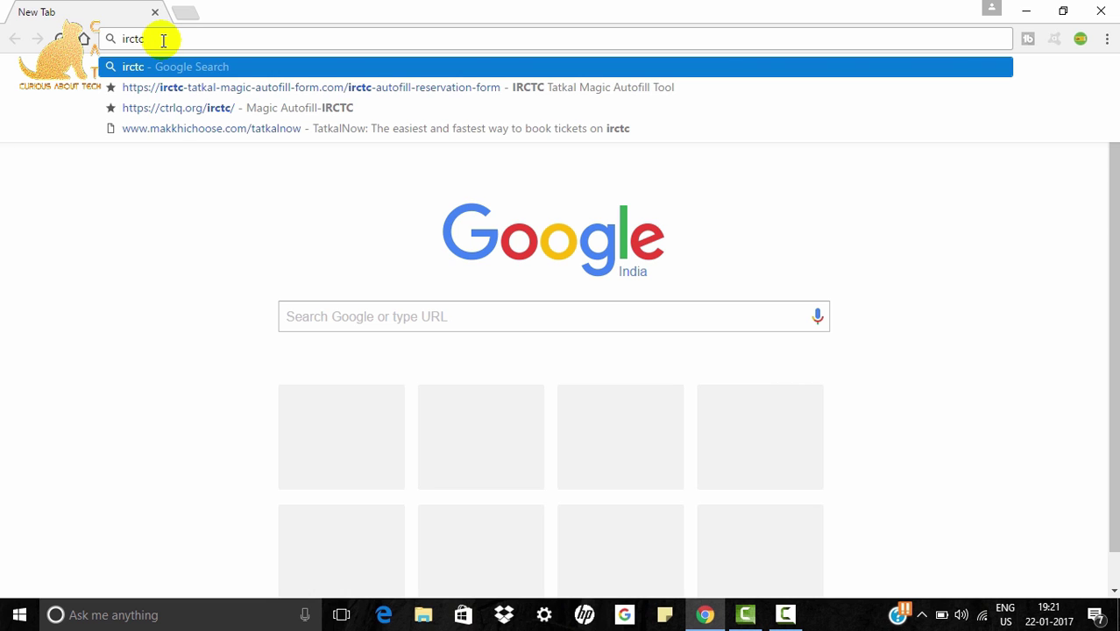
pyautogui.write('.co.')
pyautogui.press('Return')
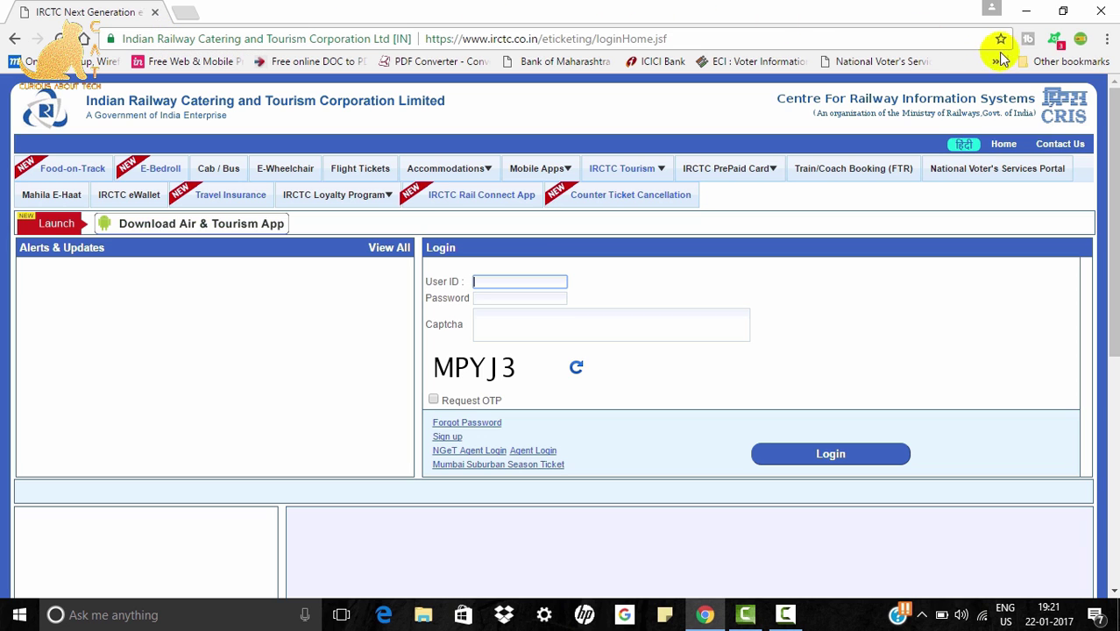
# Log in to IRCTC by running the stored TatkalNow ticket with Book Now and entering the captcha
pyautogui.click(1083, 41)
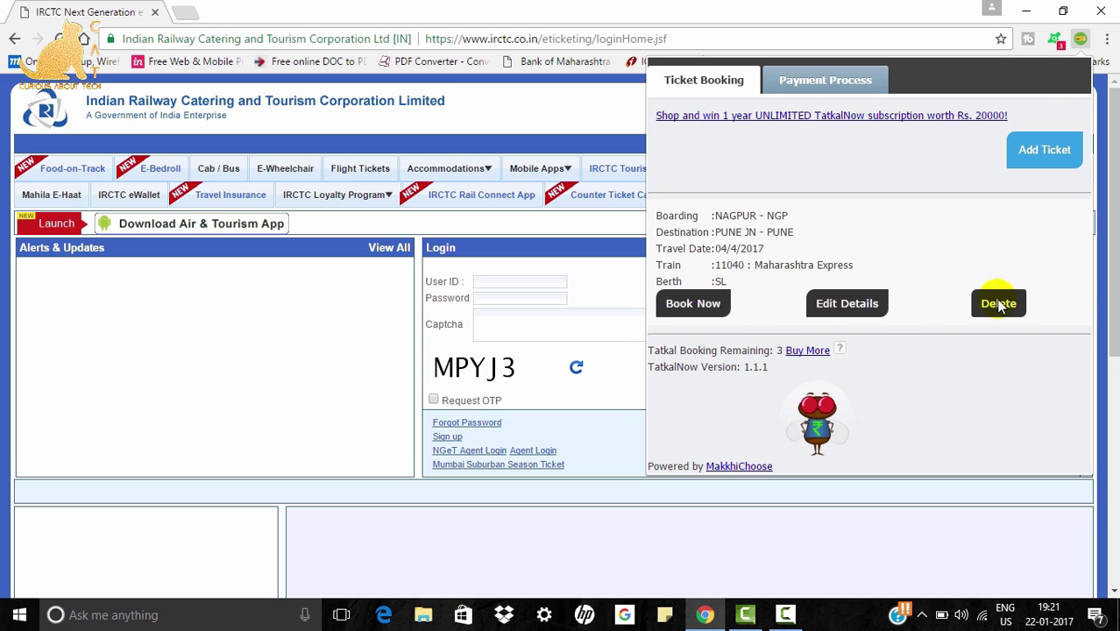
pyautogui.click(693, 304)
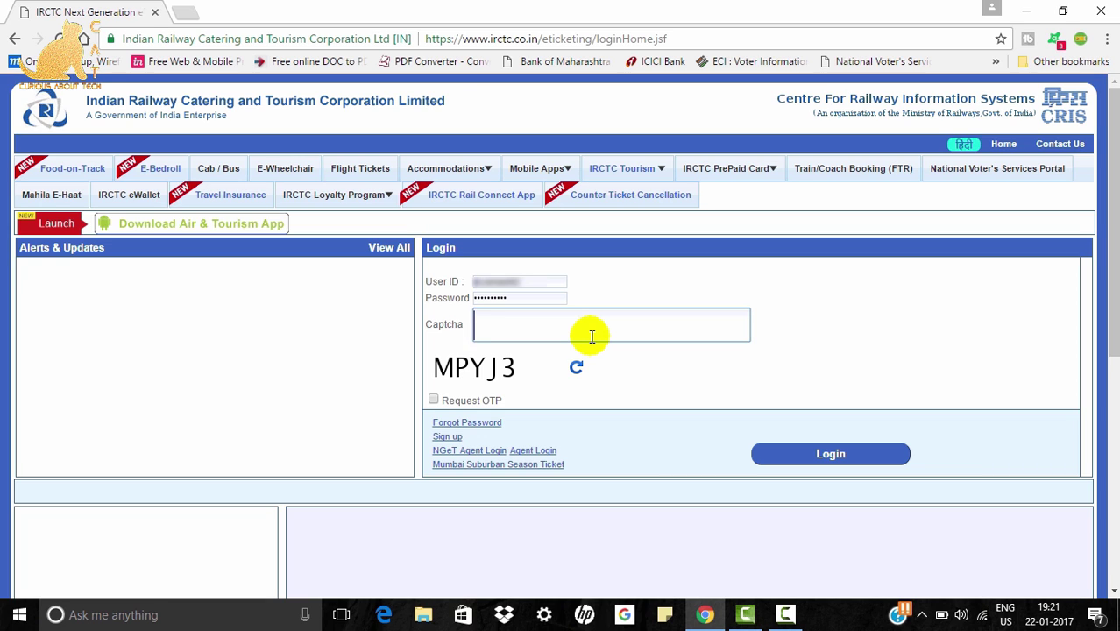
pyautogui.write('MPYJ')
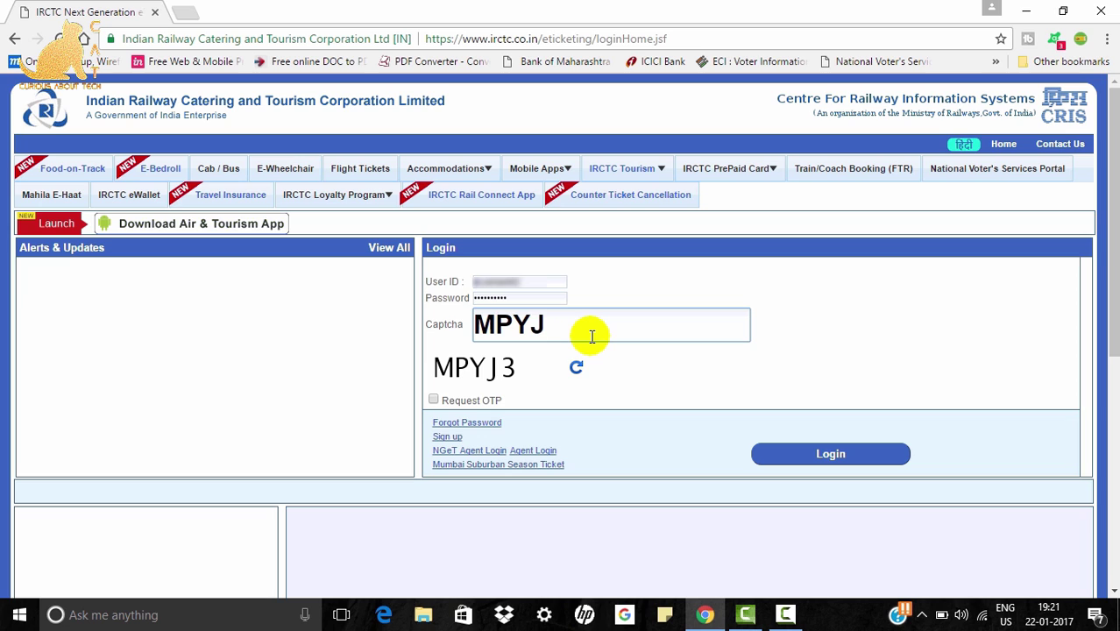
pyautogui.write('3')
pyautogui.click(827, 463)
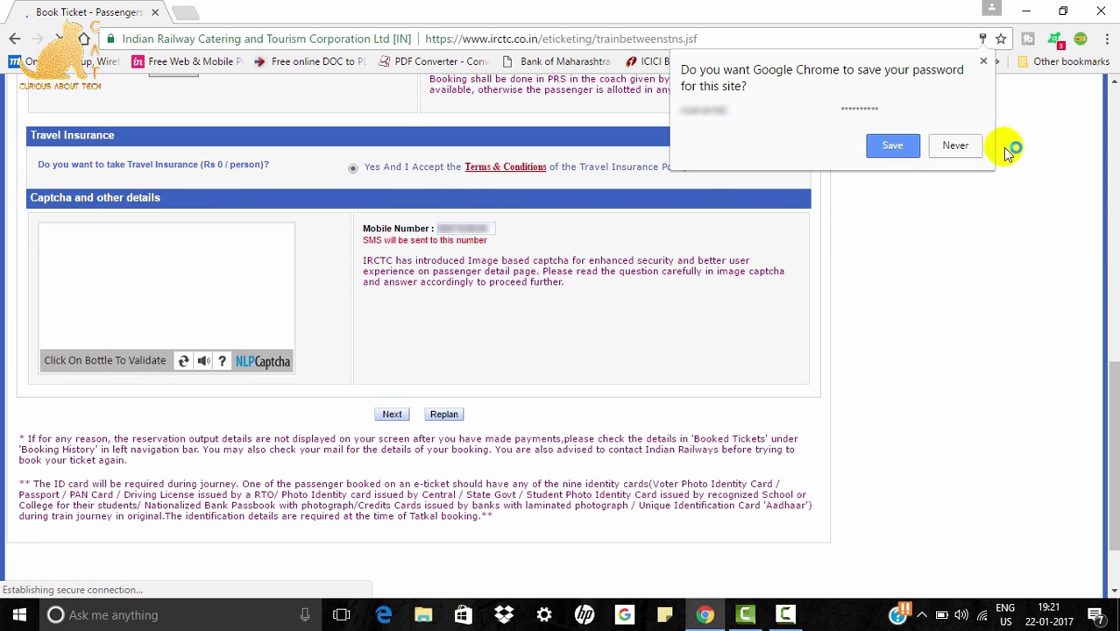
# Decline saving the password, pick the Racer4 bottle in the image captcha, and submit passenger details
pyautogui.click(956, 146)
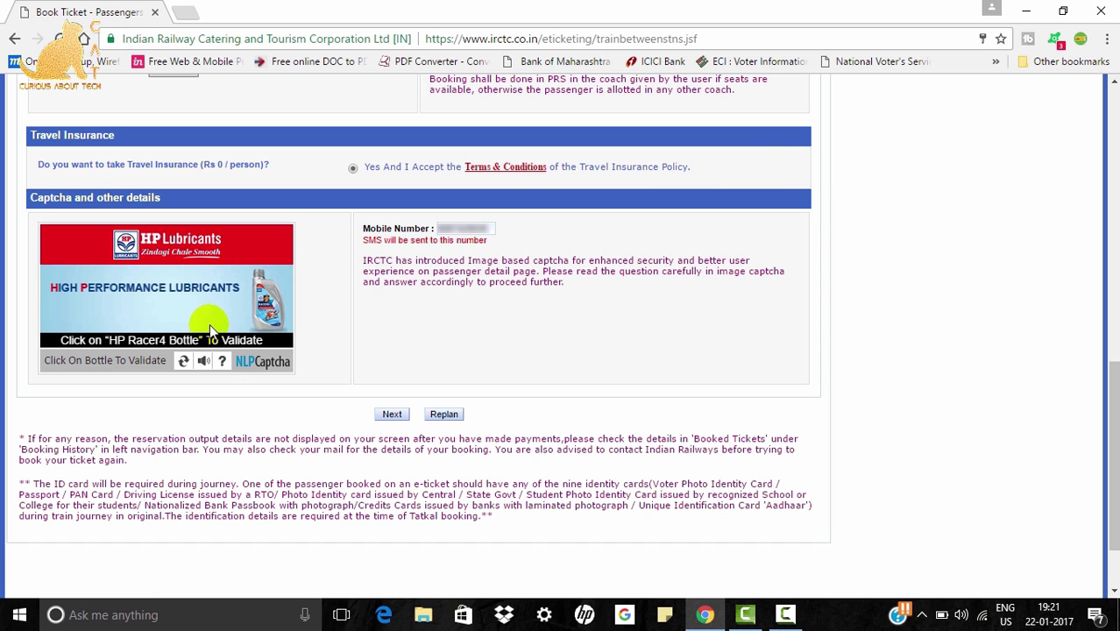
pyautogui.click(267, 299)
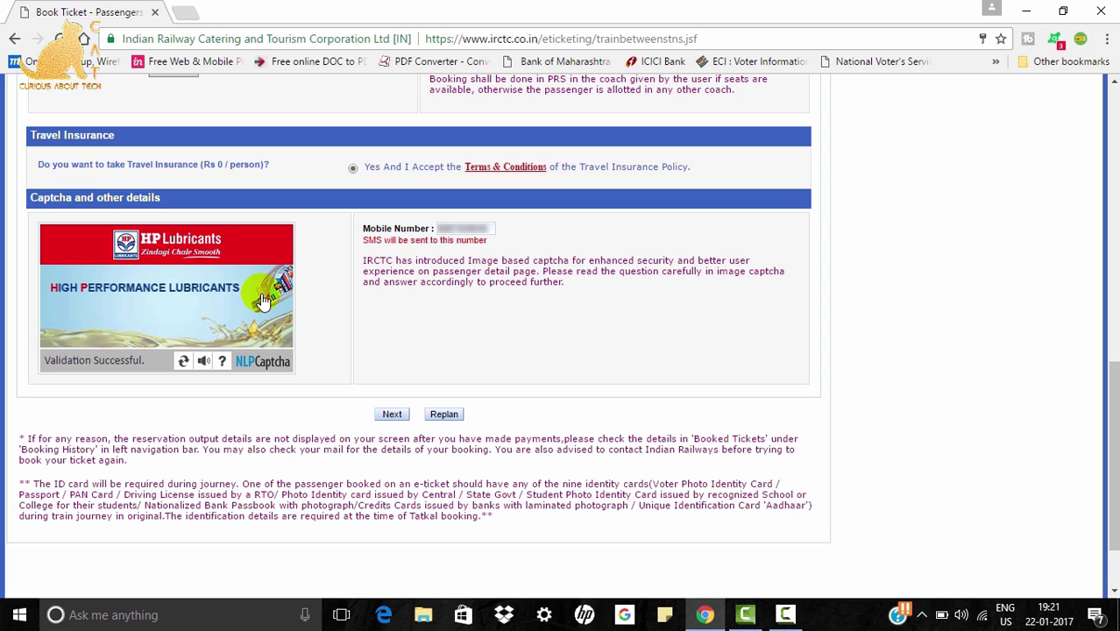
pyautogui.click(393, 415)
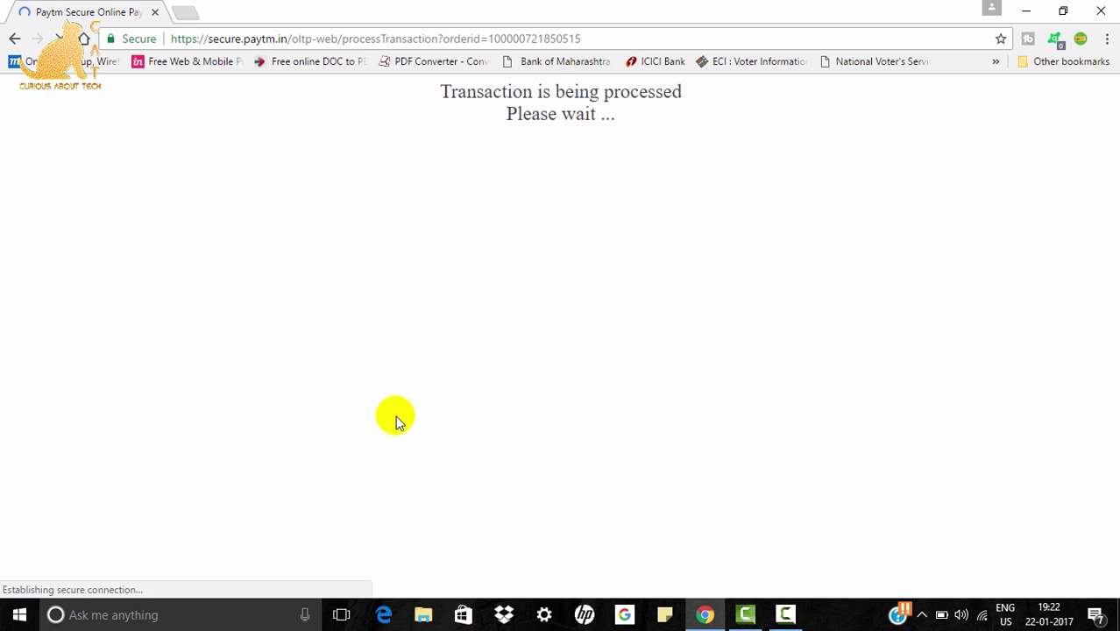
# Log in to the Paytm wallet with a login OTP, then enter the payment OTP for ₹438.90
pyautogui.click(383, 438)
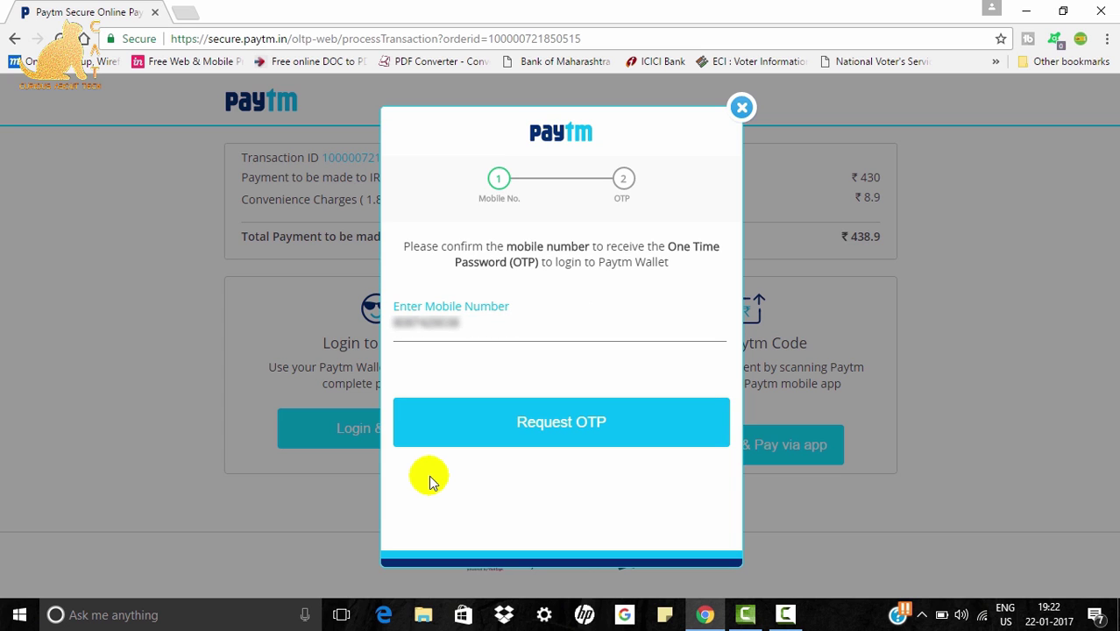
pyautogui.click(529, 436)
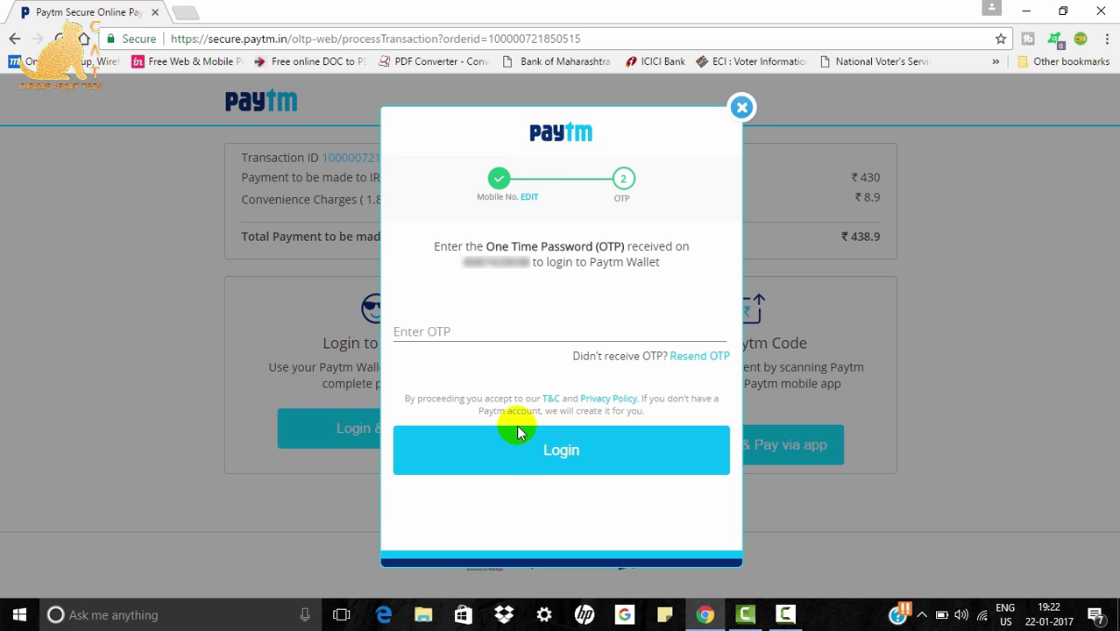
pyautogui.click(463, 331)
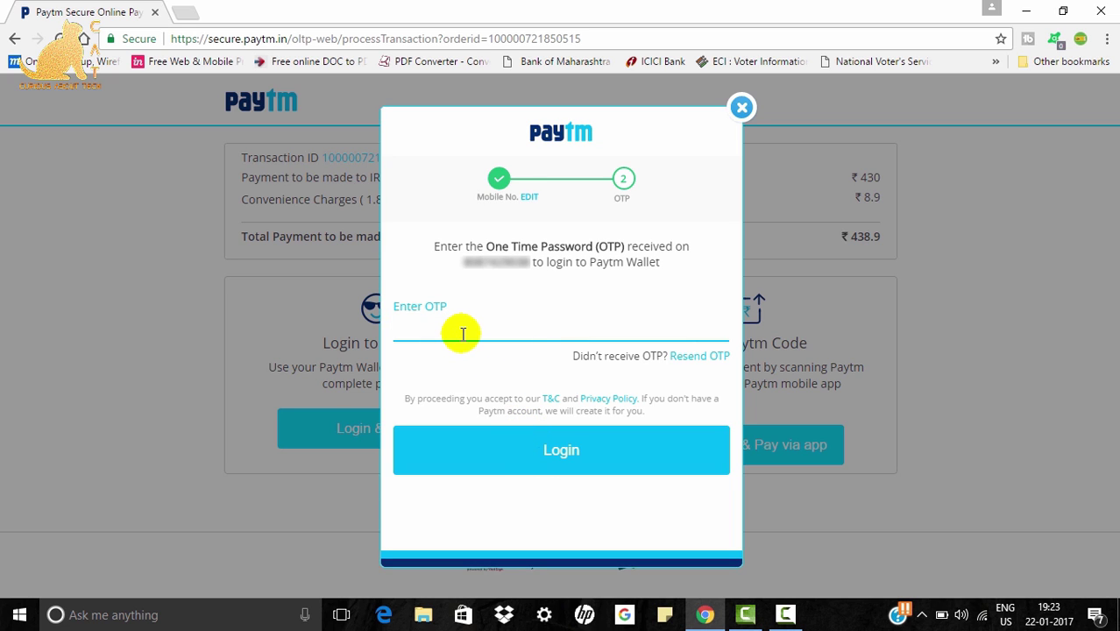
pyautogui.click(545, 450)
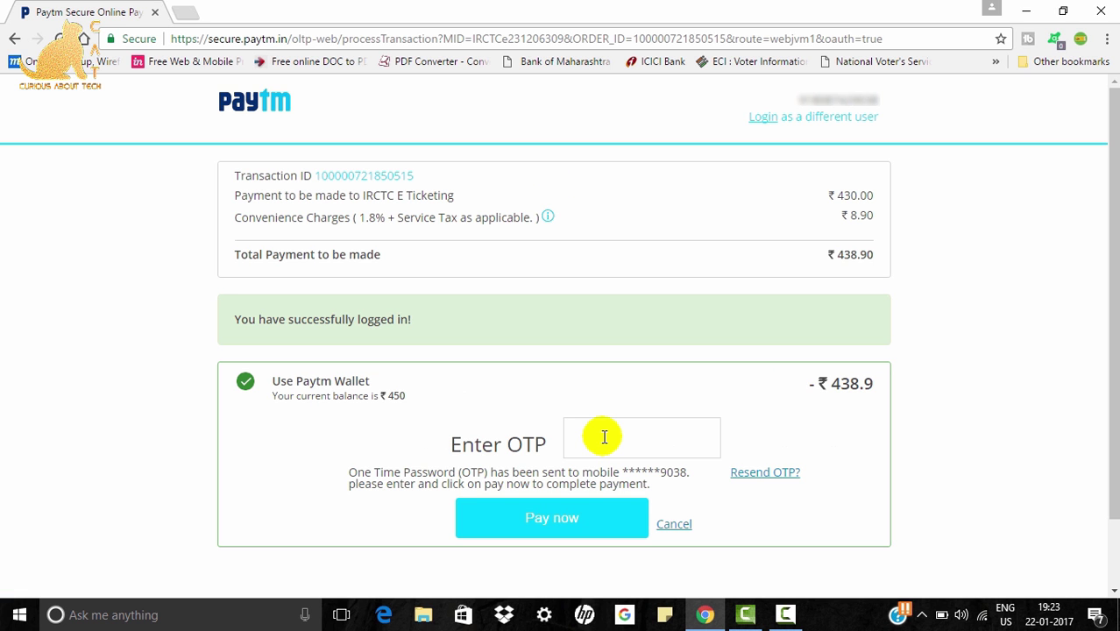
pyautogui.click(604, 437)
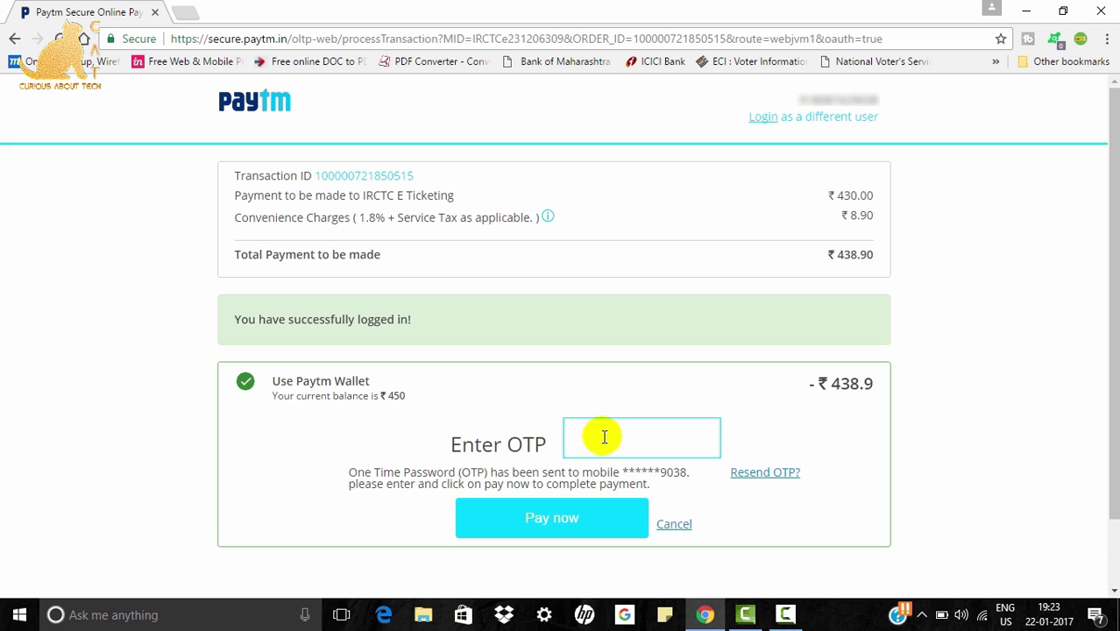
# Pay ₹438.90 from the Paytm wallet and review the IRCTC booking confirmation
pyautogui.click(603, 511)
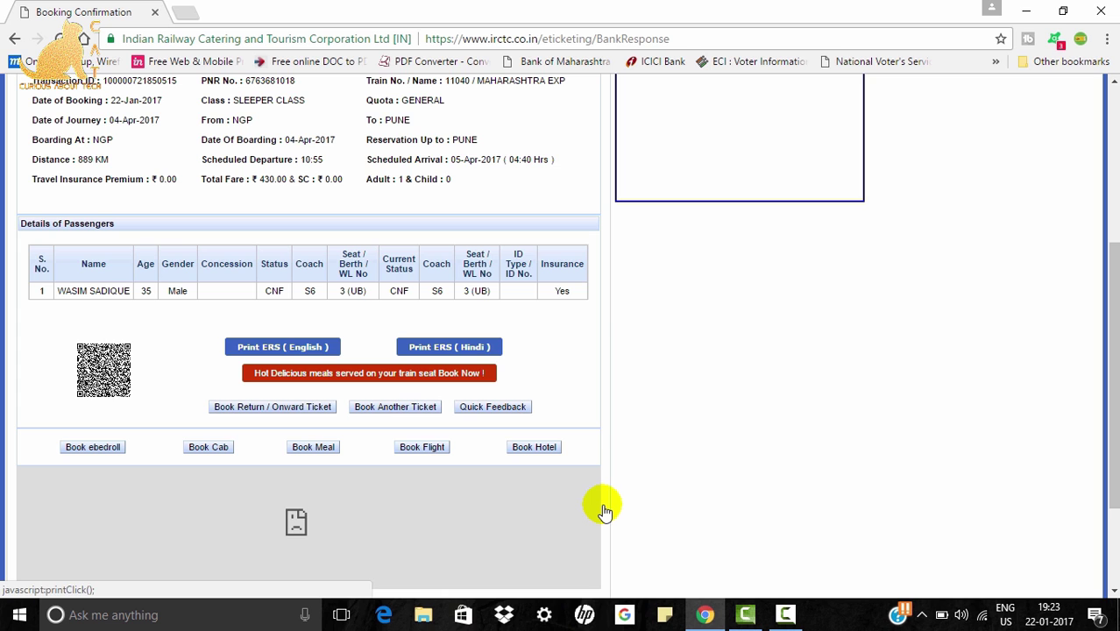
pyautogui.scroll(3, 604, 510)
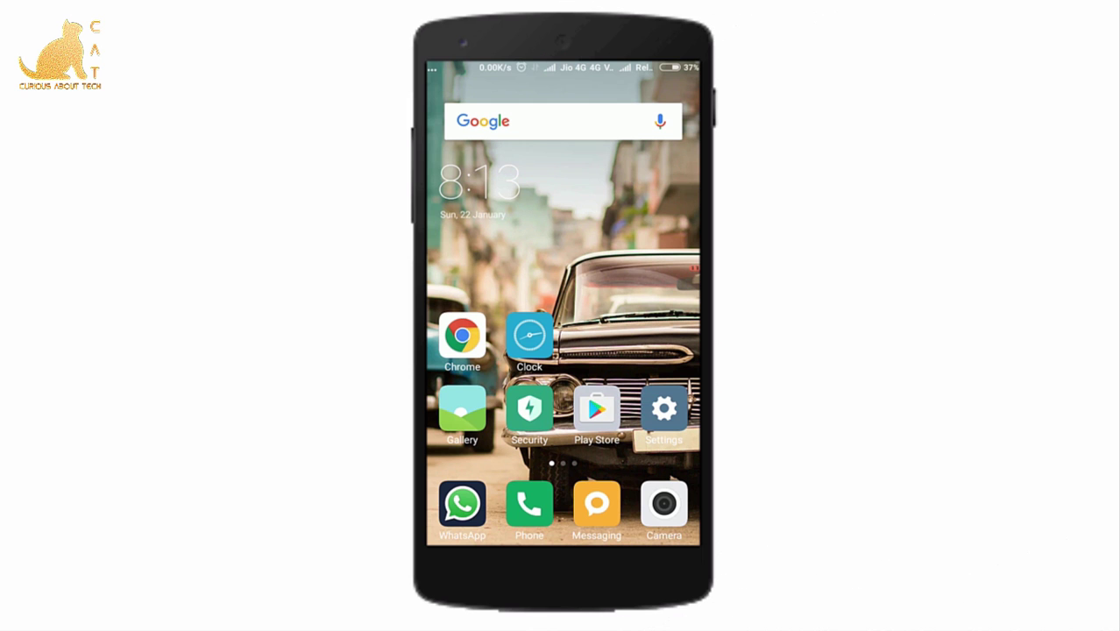
# Search Play Store for 'irct agent connect', then install and launch TatkalNow IRCTC Agent Connect
pyautogui.click(597, 408)
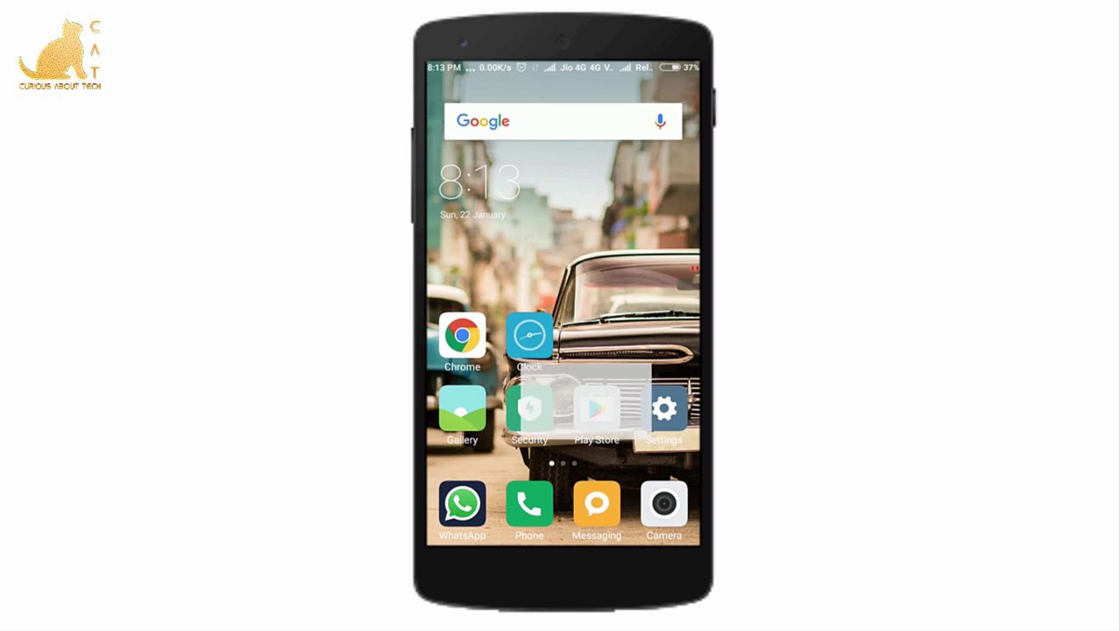
pyautogui.click(514, 100)
pyautogui.write('i')
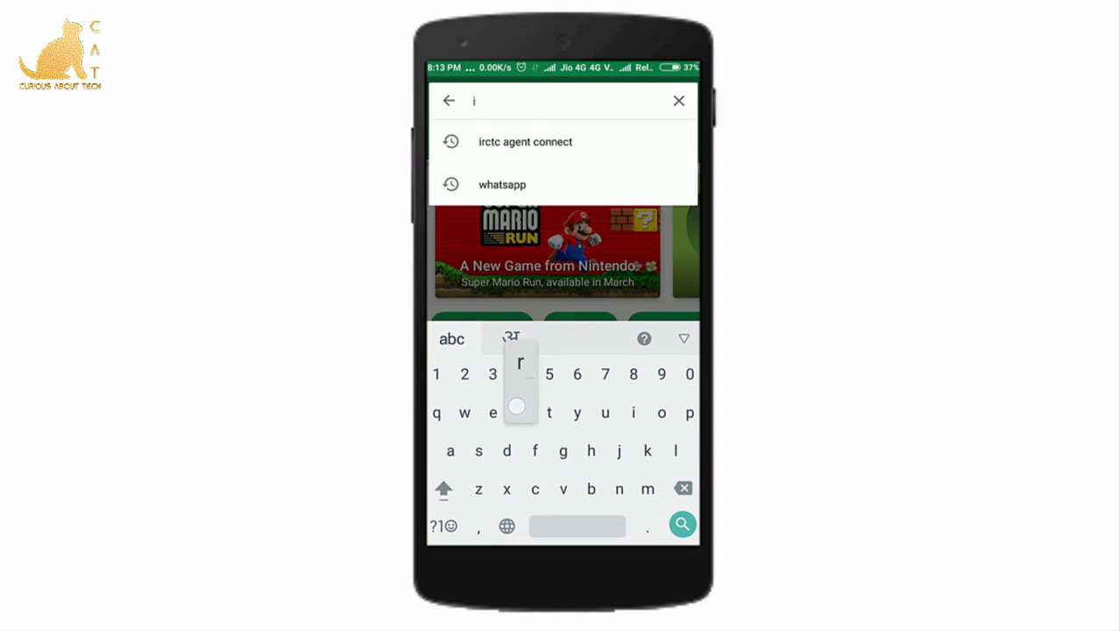
pyautogui.write('rct agen')
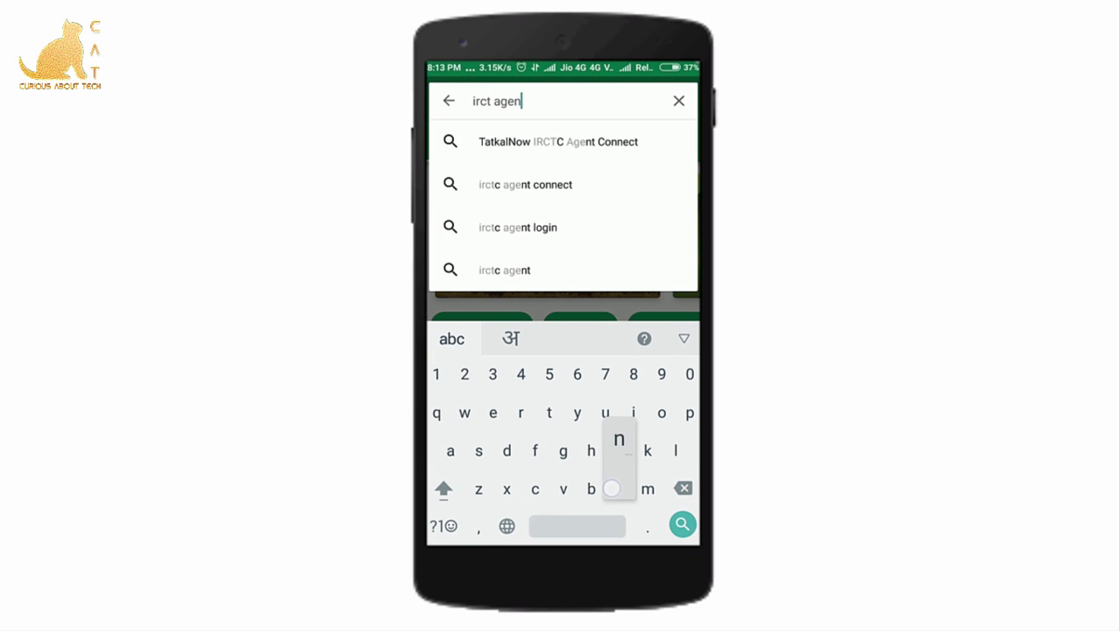
pyautogui.write('t connect')
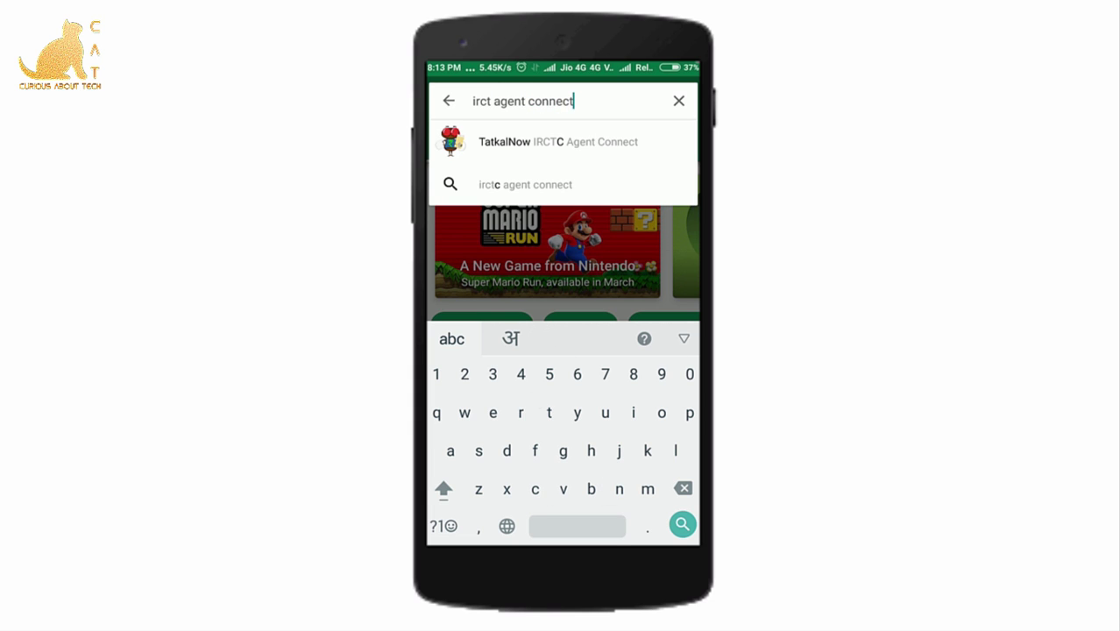
pyautogui.click(557, 141)
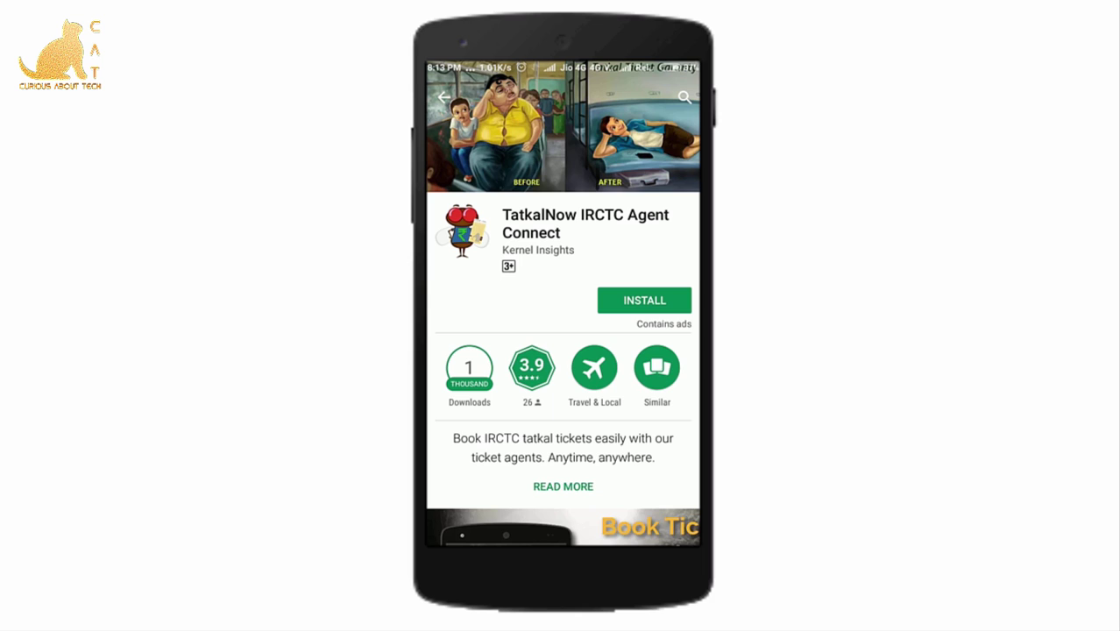
pyautogui.click(632, 299)
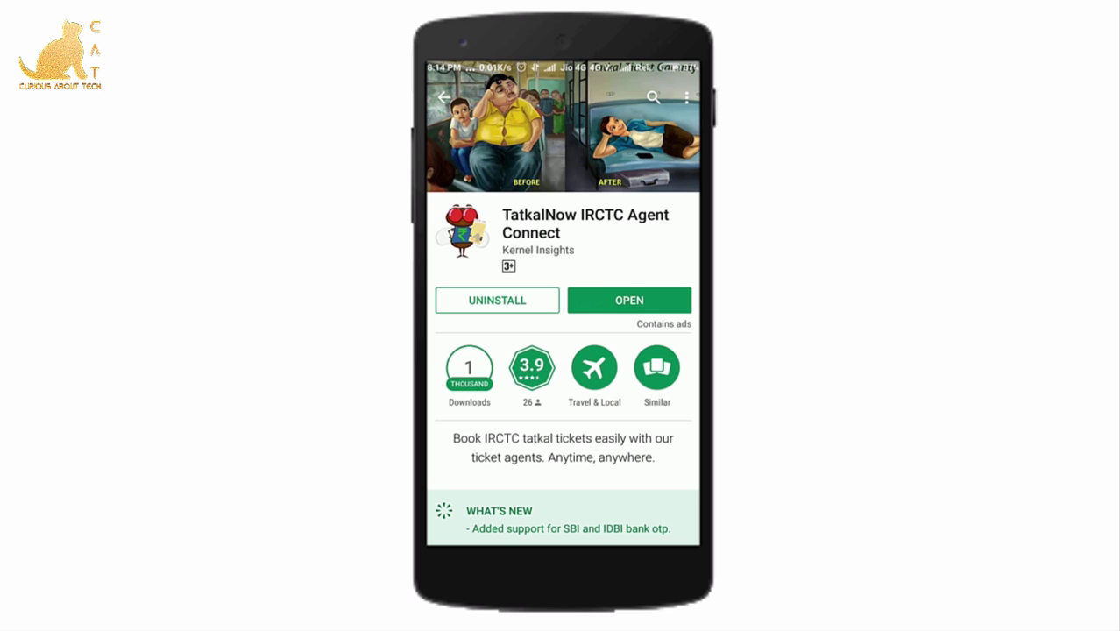
pyautogui.click(638, 299)
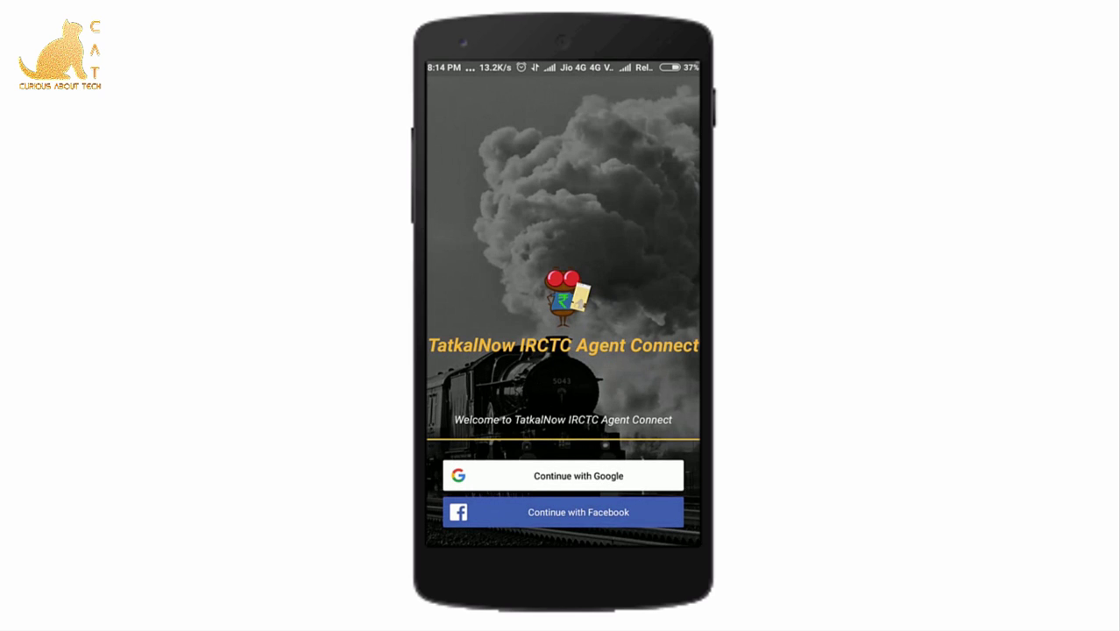
# Sign in with Google, register the user's name and mobile number, and choose English
pyautogui.click(578, 470)
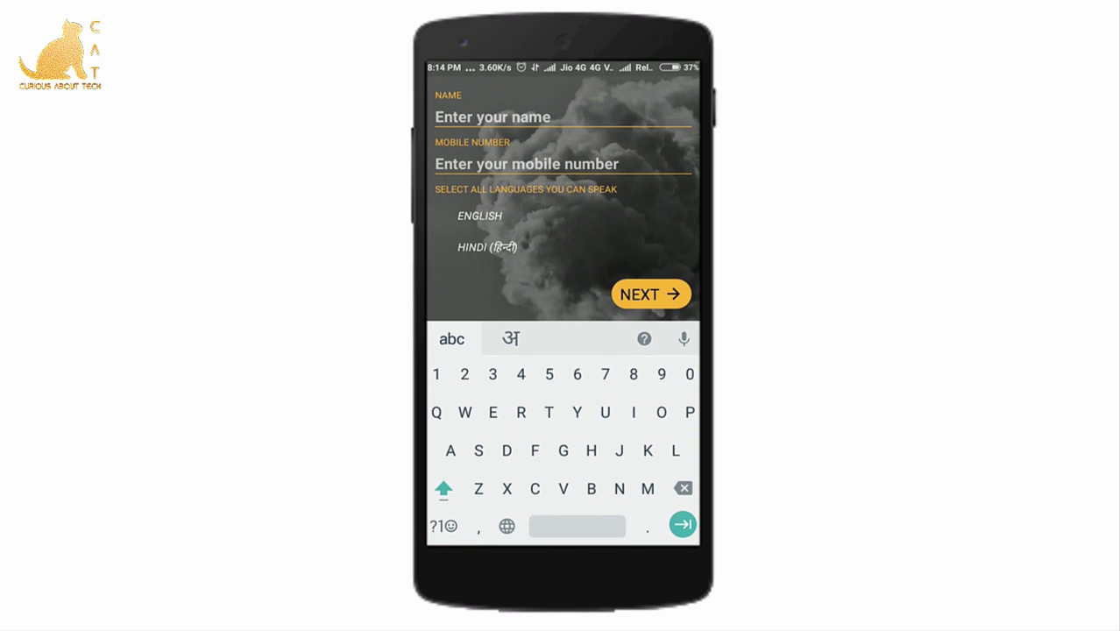
pyautogui.write('WAS')
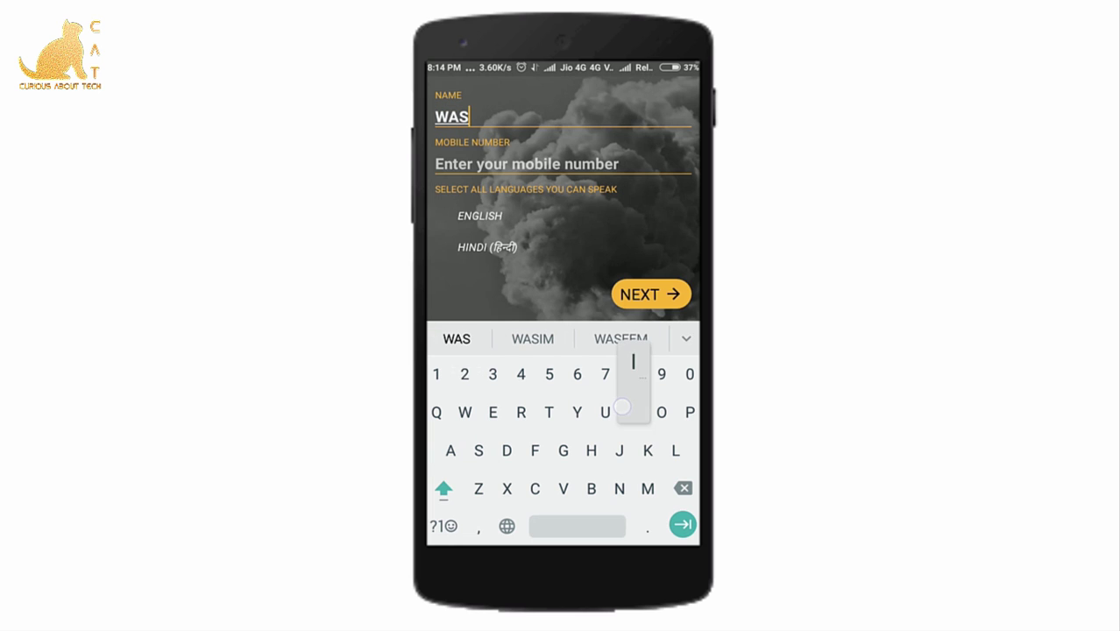
pyautogui.write('IM')
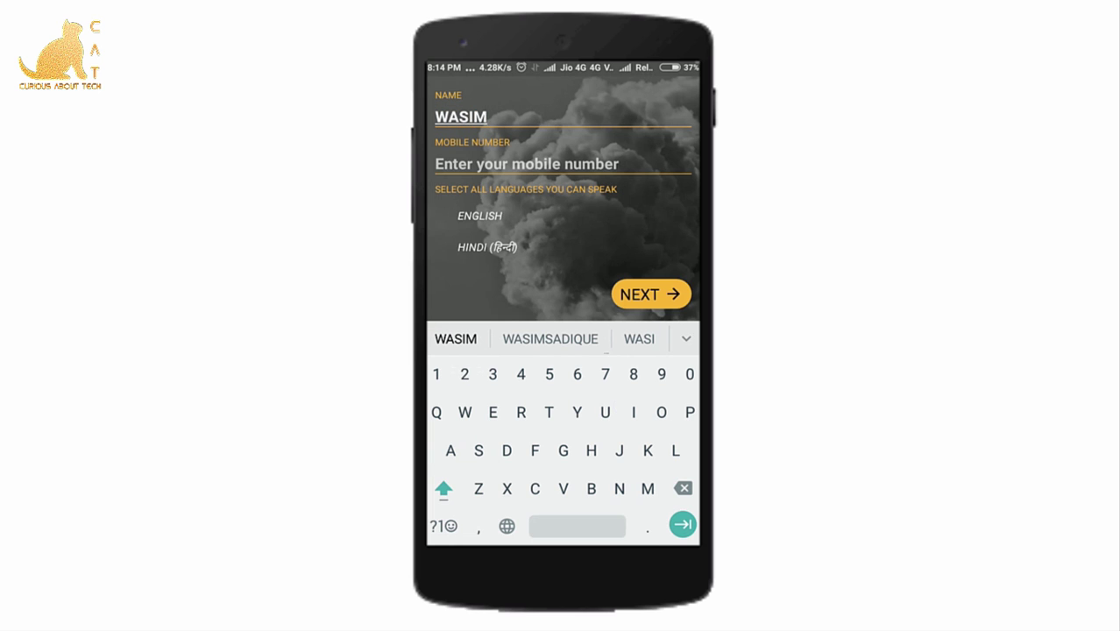
pyautogui.click(526, 164)
pyautogui.write('9')
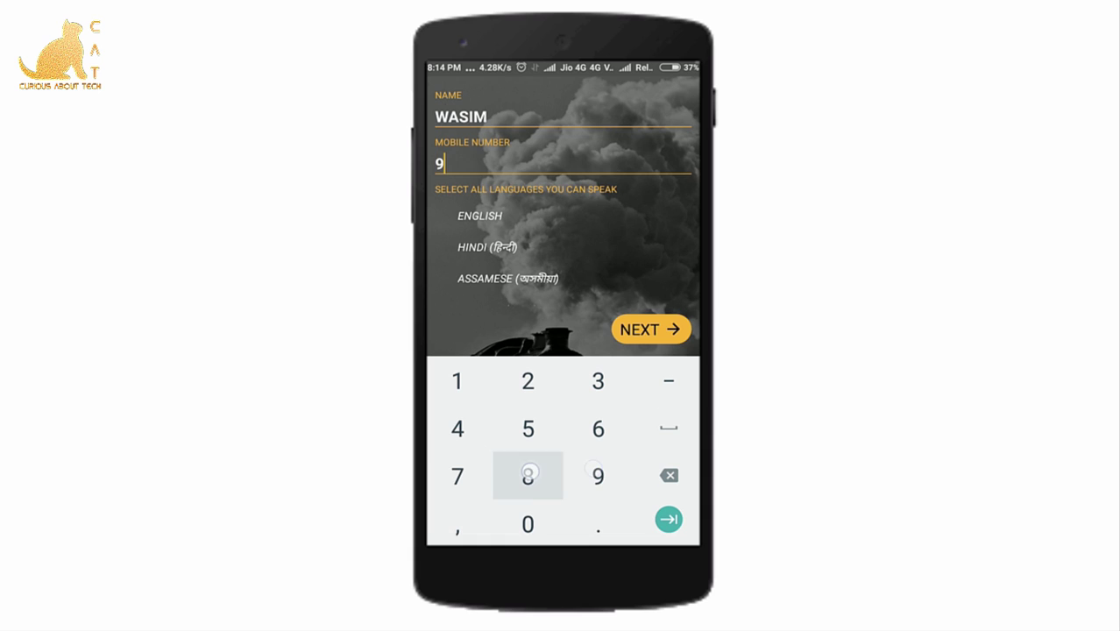
pyautogui.write('876543210')
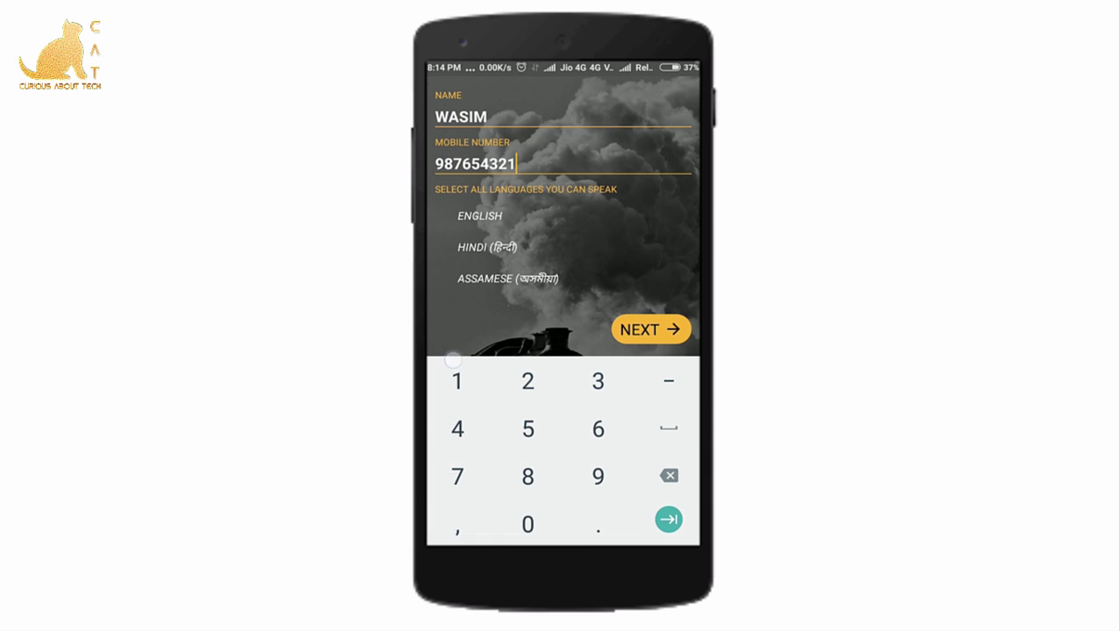
pyautogui.click(653, 328)
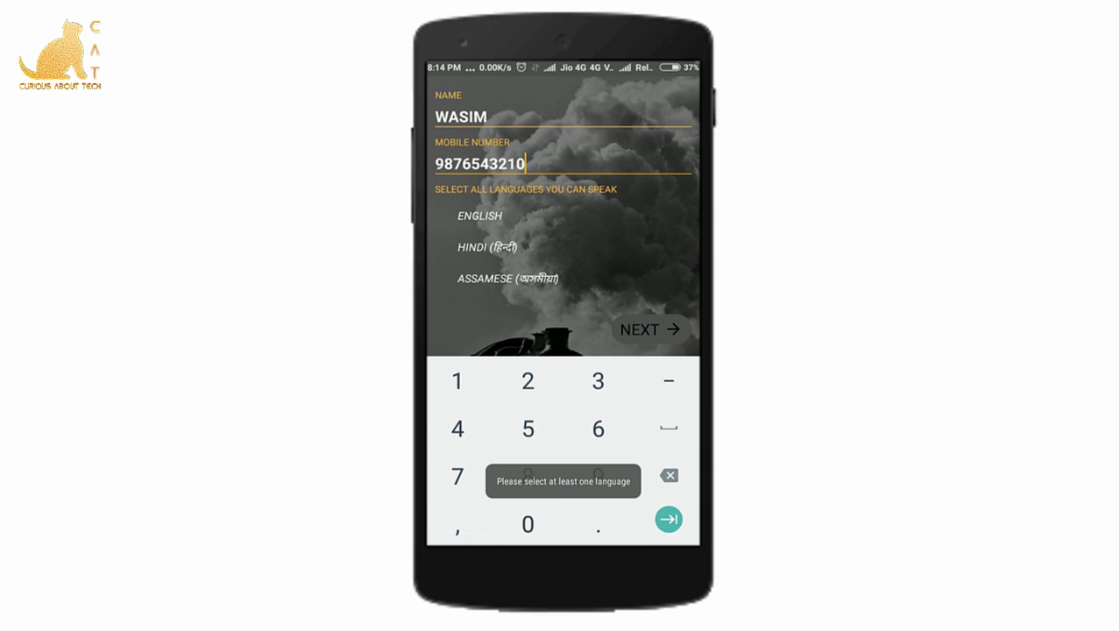
pyautogui.click(470, 214)
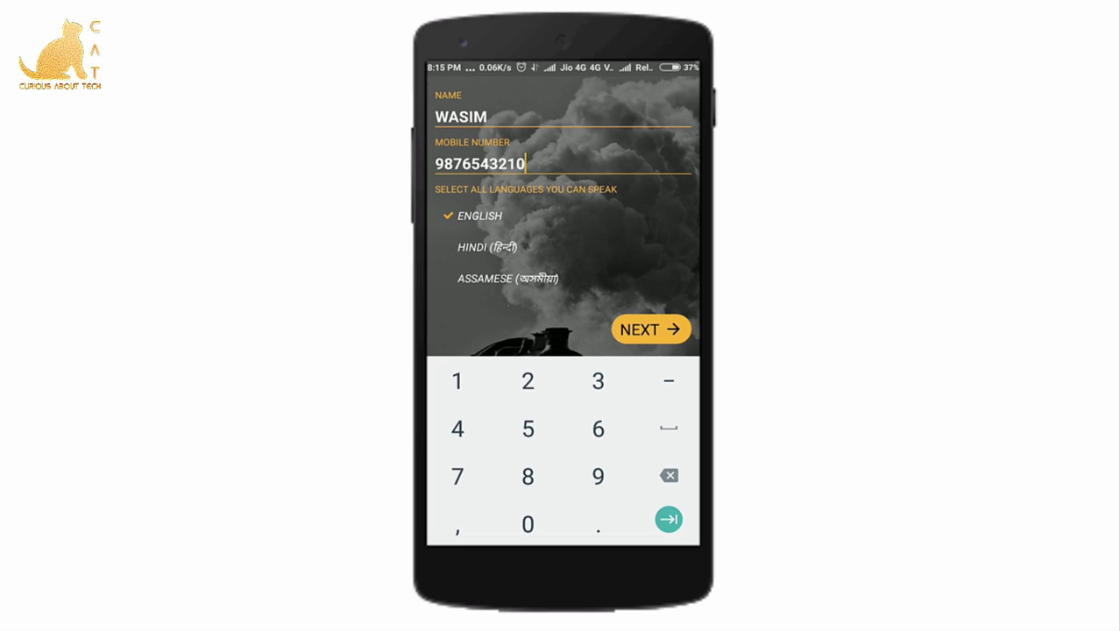
pyautogui.click(650, 330)
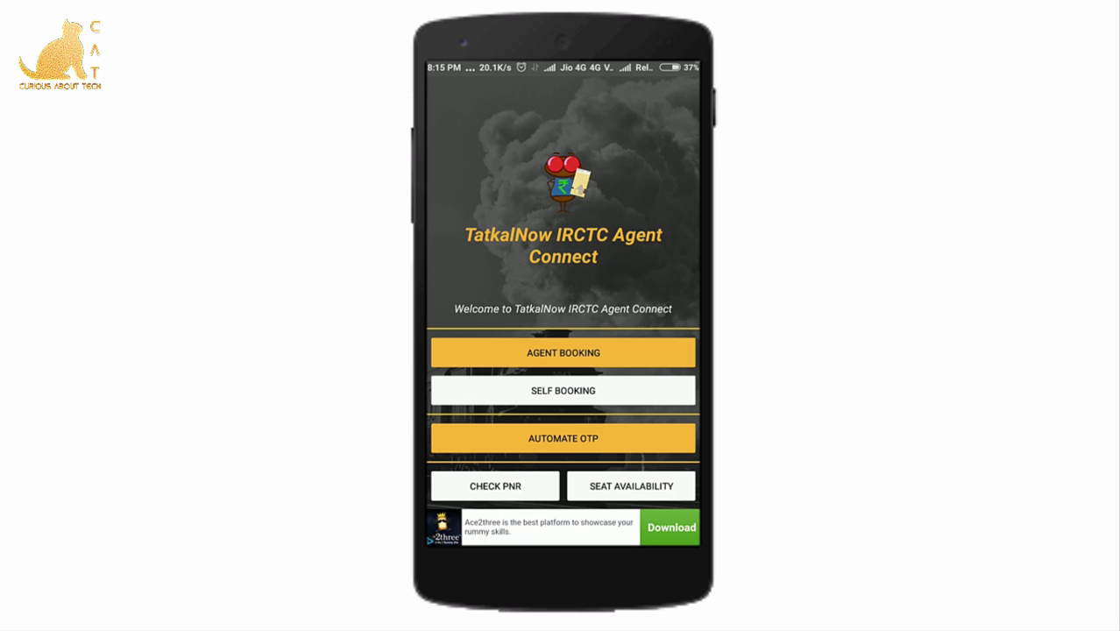
# Choose Self Booking and begin adding a new IRCTC account, starting with the user ID
pyautogui.click(521, 390)
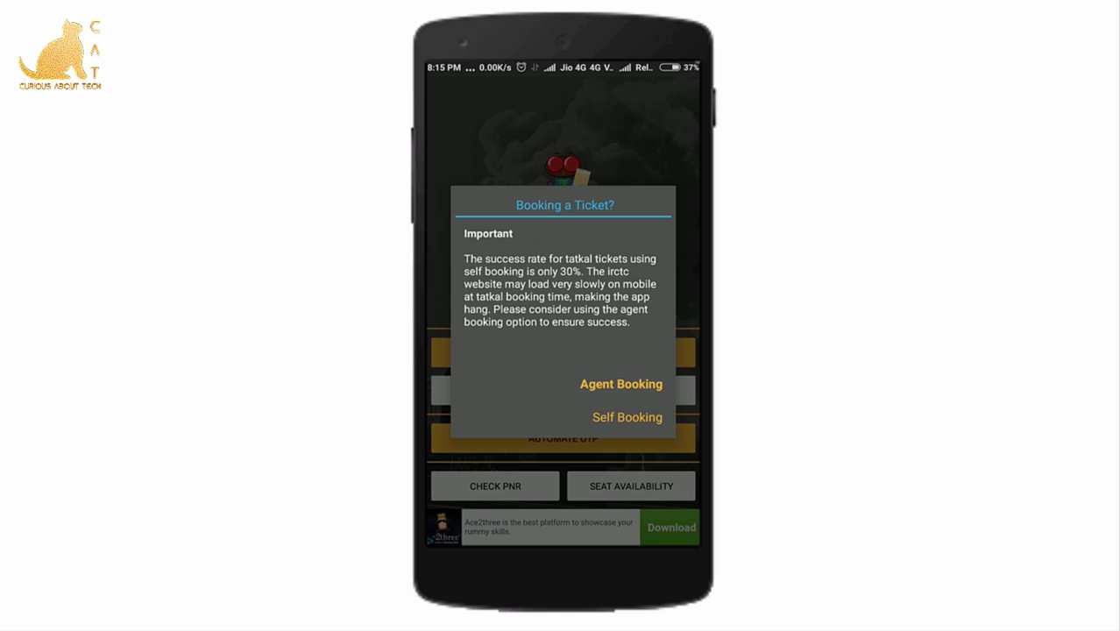
pyautogui.click(612, 417)
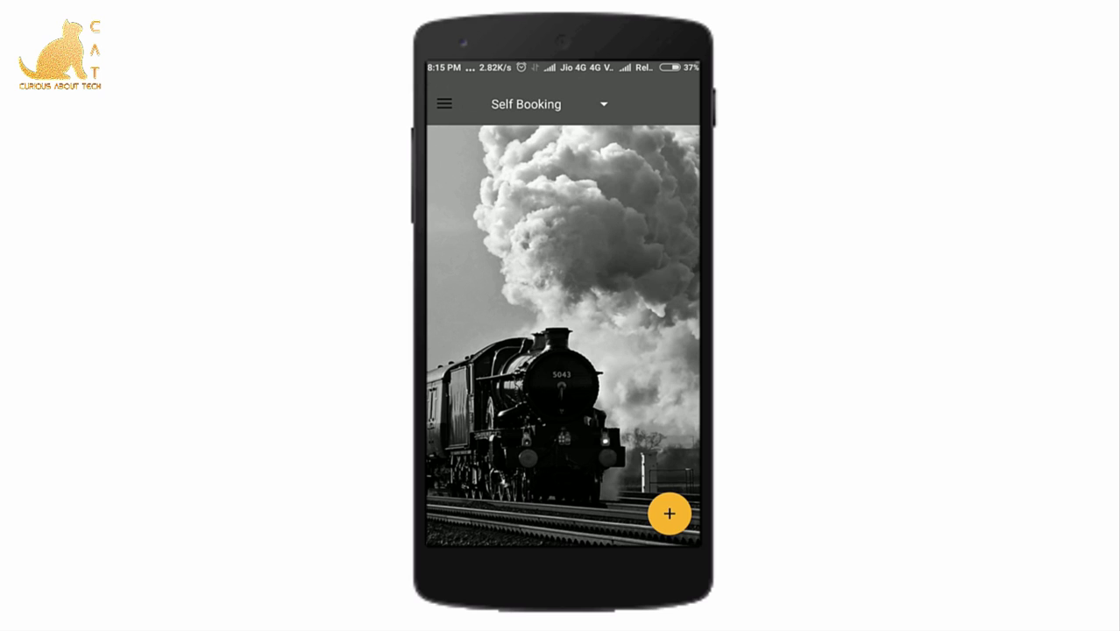
pyautogui.click(669, 514)
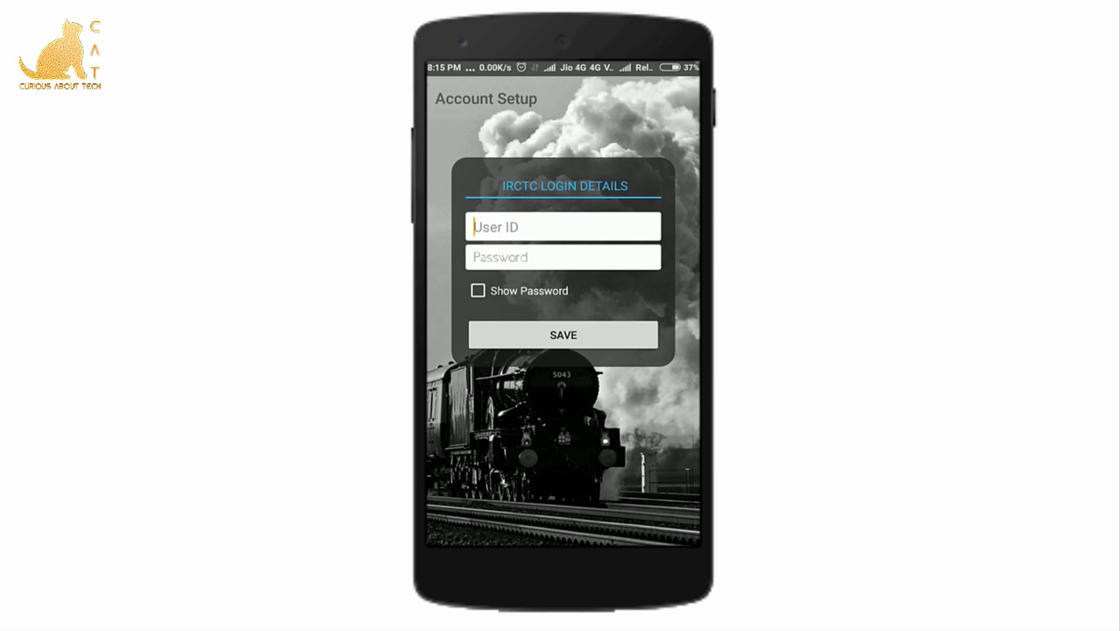
pyautogui.click(508, 222)
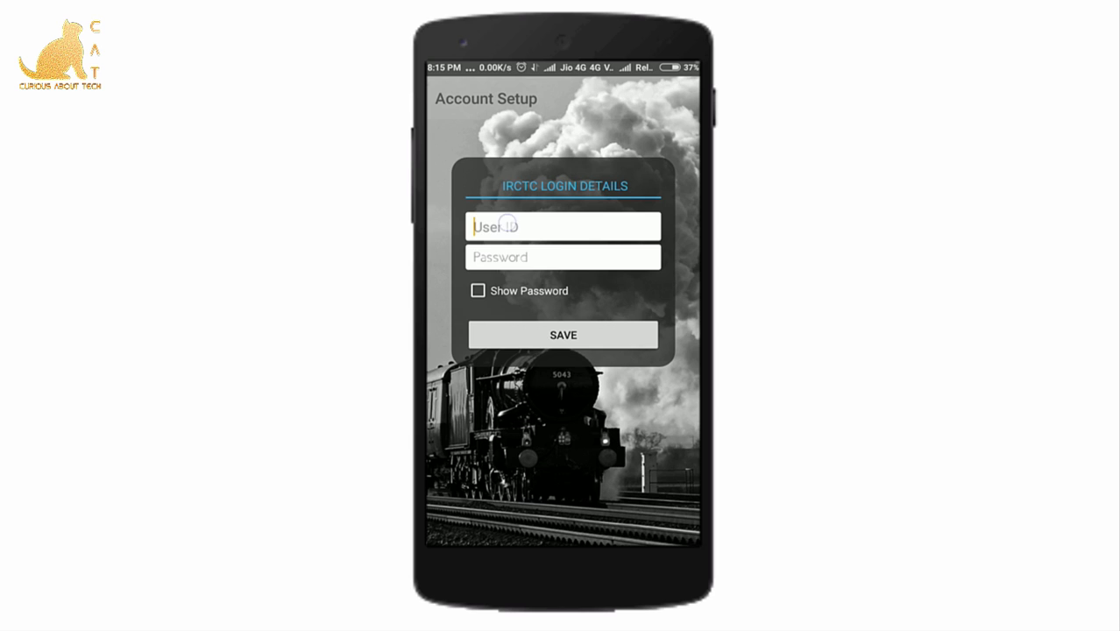